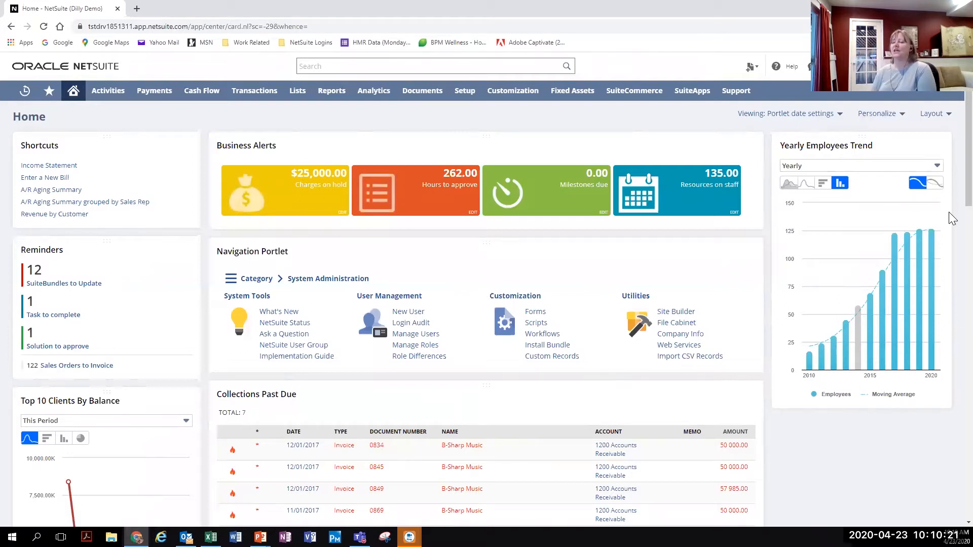
Step: View the Lists page and return to the Home dashboard
left_click(325, 117)
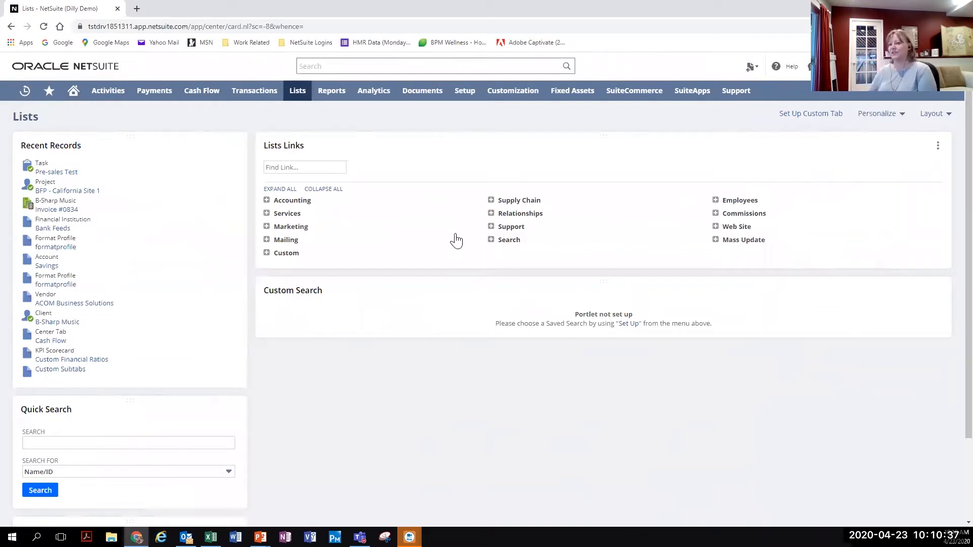
left_click(75, 97)
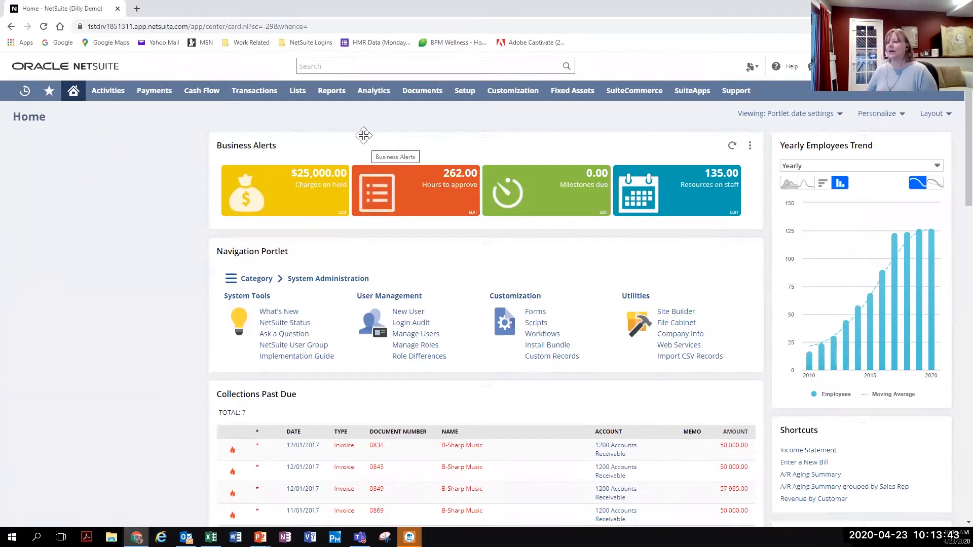
Step: Move the Shortcuts, Reminders and Top 10 Clients By Balance portlets to the left dashboard column, and place Business Alerts below Navigation Portlet
left_click(750, 146)
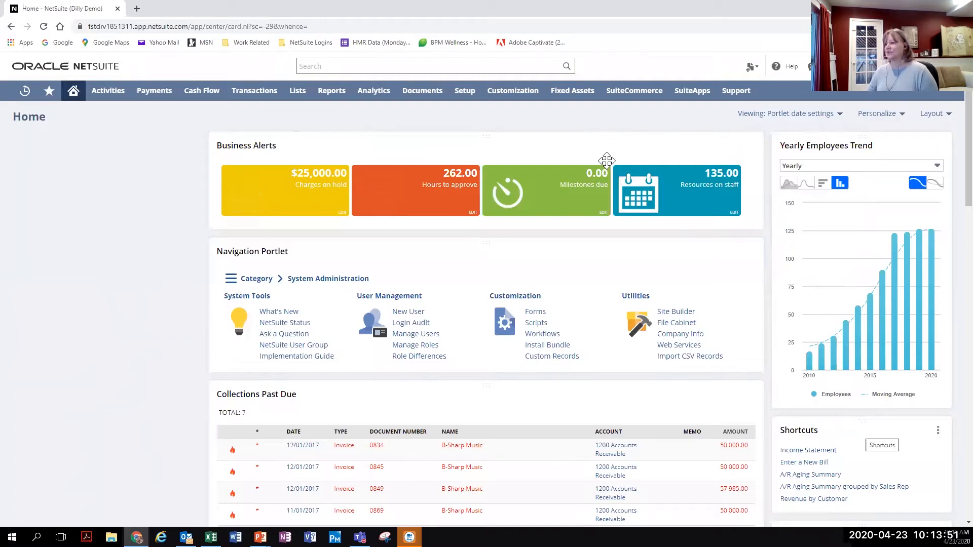
left_click_drag(607, 160, 100, 144)
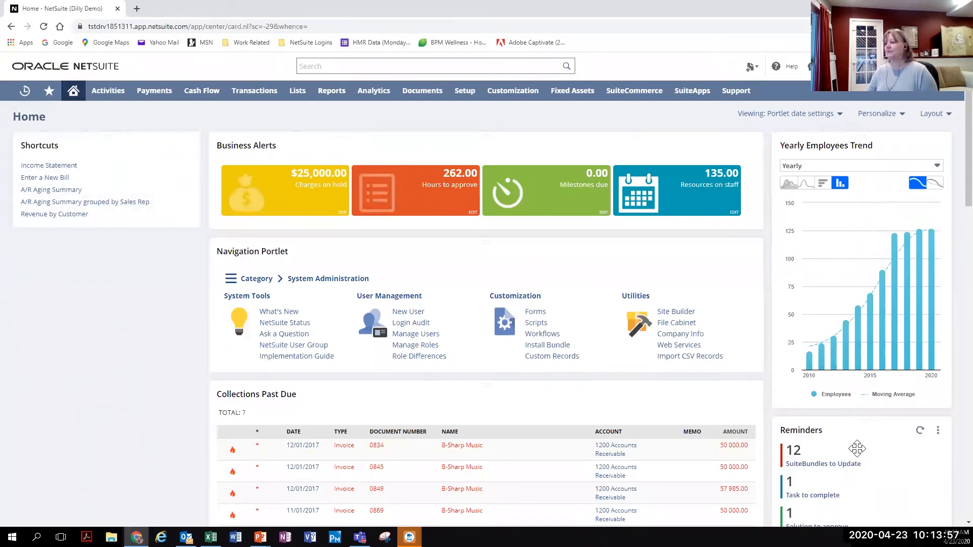
left_click_drag(857, 448, 81, 249)
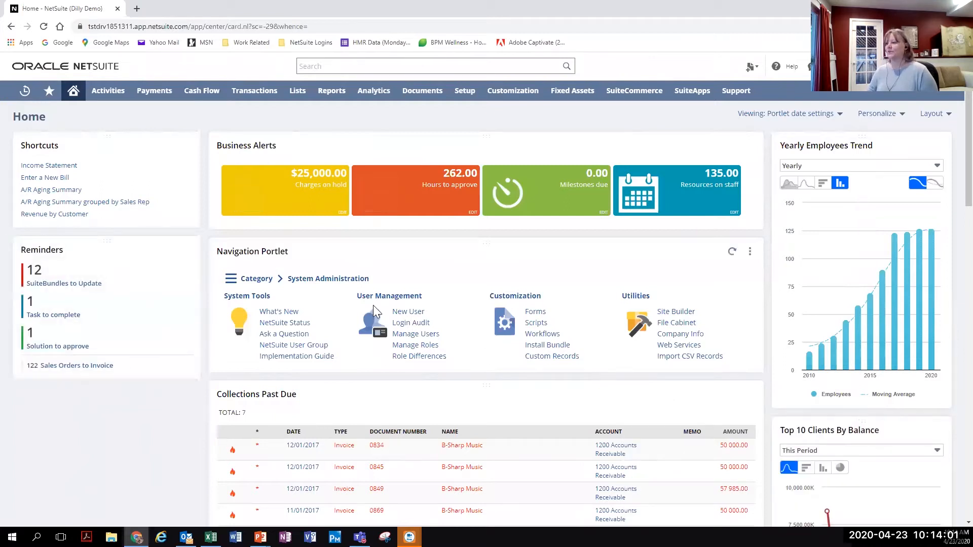
left_click_drag(834, 443, 63, 405)
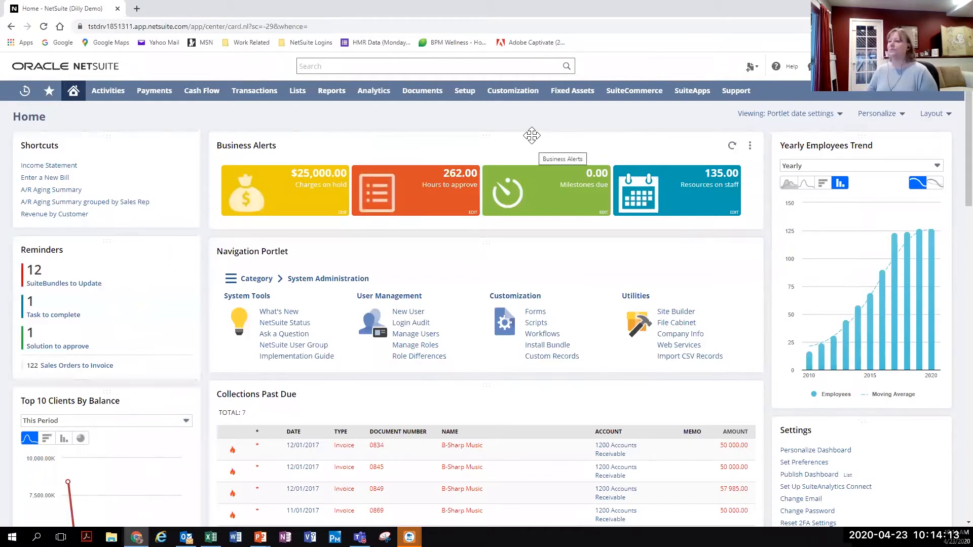
left_click_drag(528, 137, 520, 339)
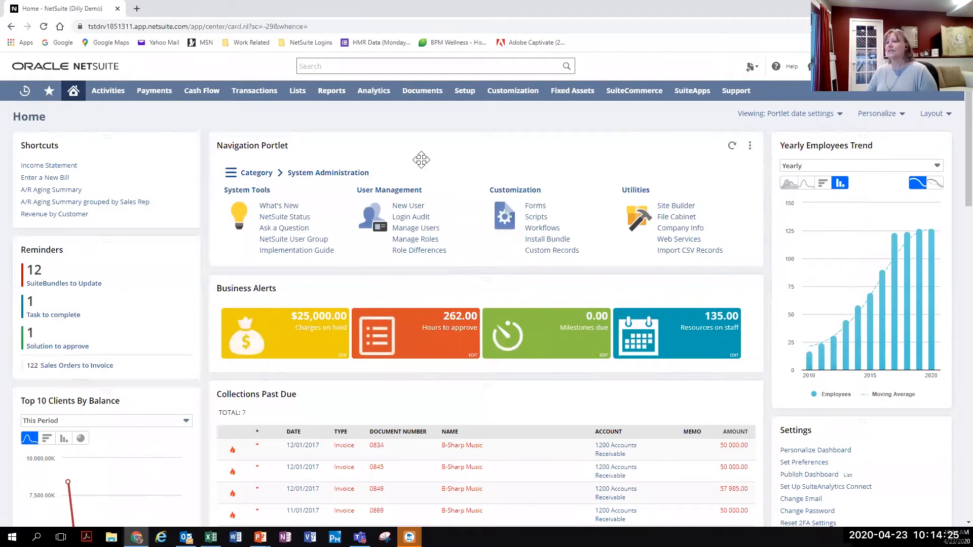
Step: Collapse the Collections Past Due, Clients and All Clients - US West portlets on the Home dashboard
left_click(403, 393)
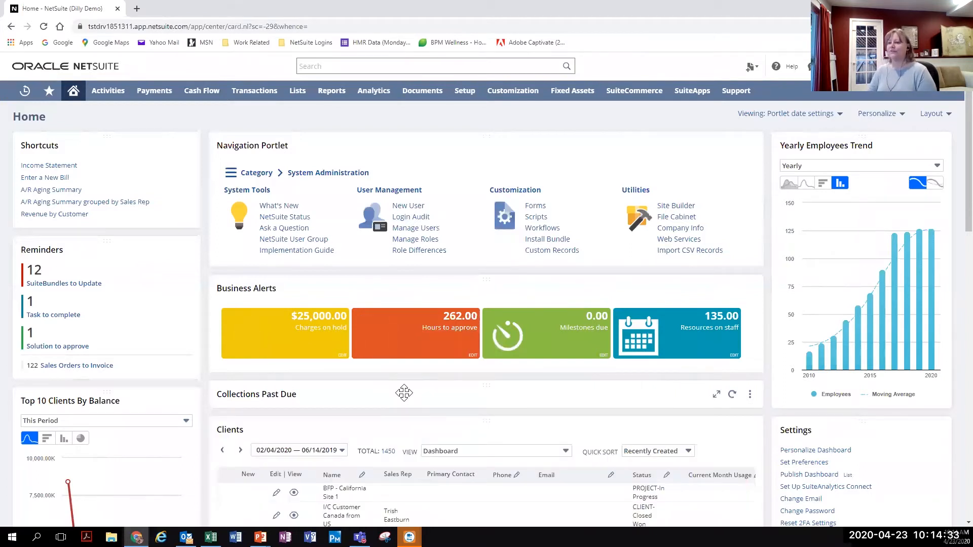
left_click(400, 428)
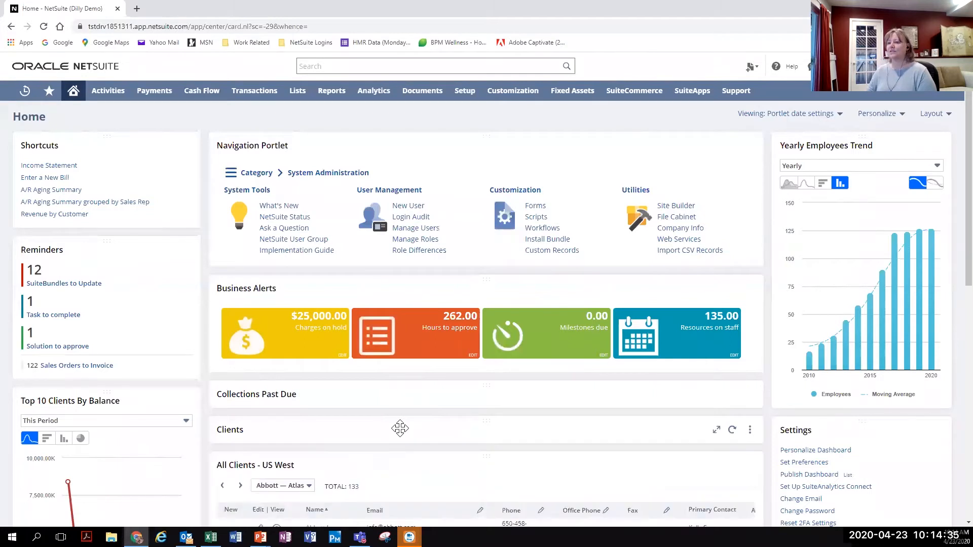
left_click(400, 398)
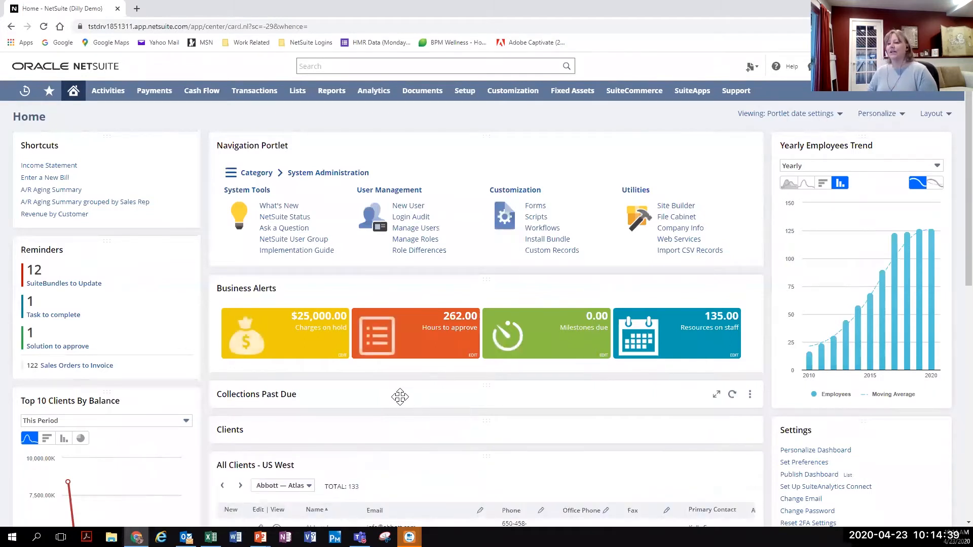
left_click(400, 397)
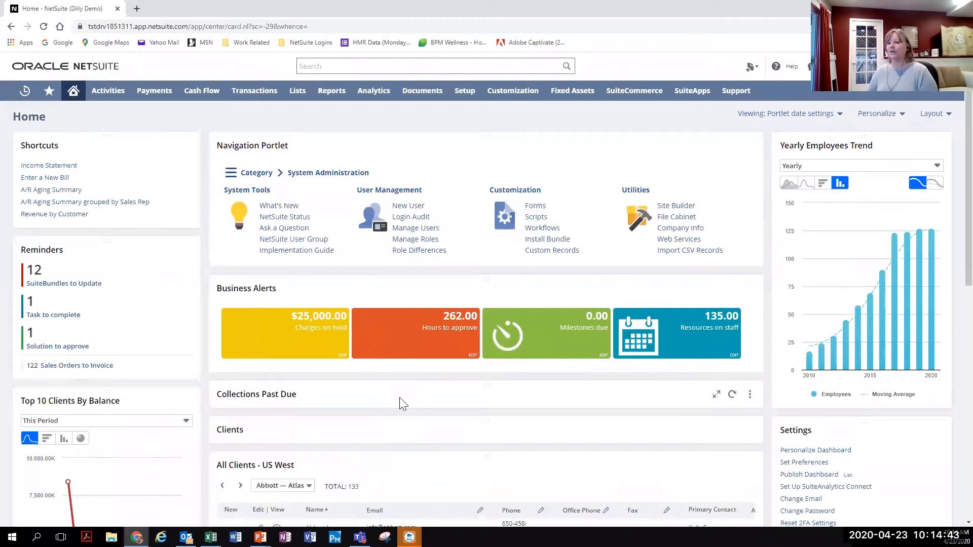
left_click(391, 457)
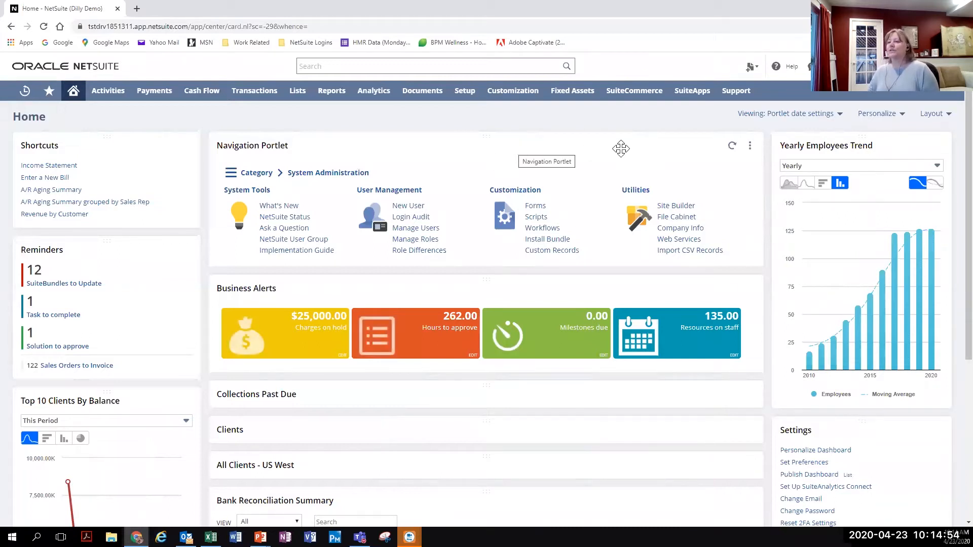
Step: Review the set-up options of the Navigation Portlet and close them without saving
mouse_move(750, 147)
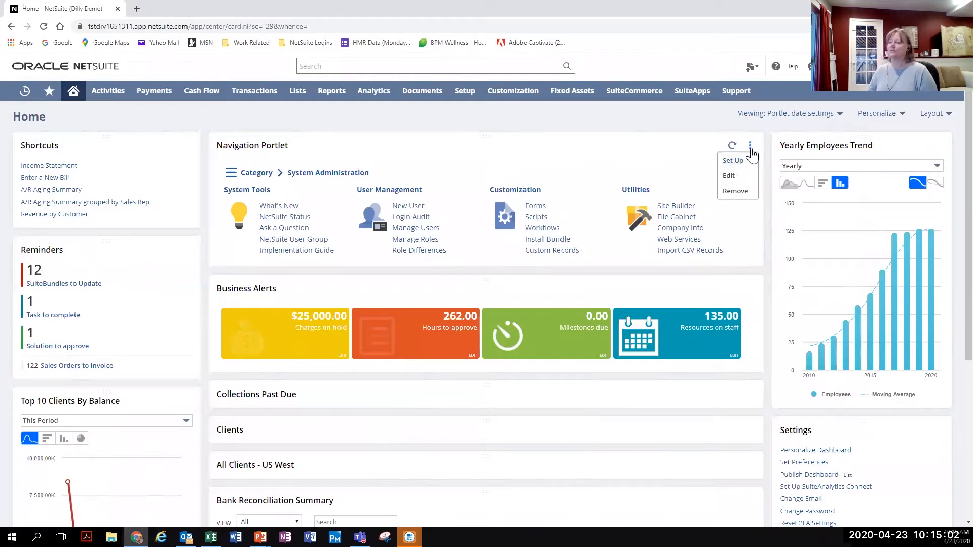
left_click(738, 161)
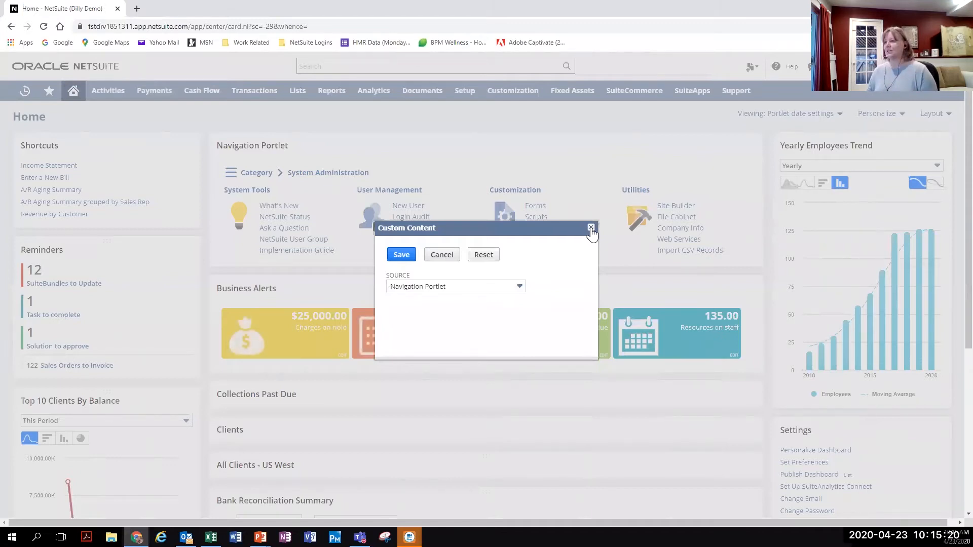
left_click(590, 227)
Step: Review the custom search preferences of the Collections Past Due portlet and close them without saving
left_click(749, 394)
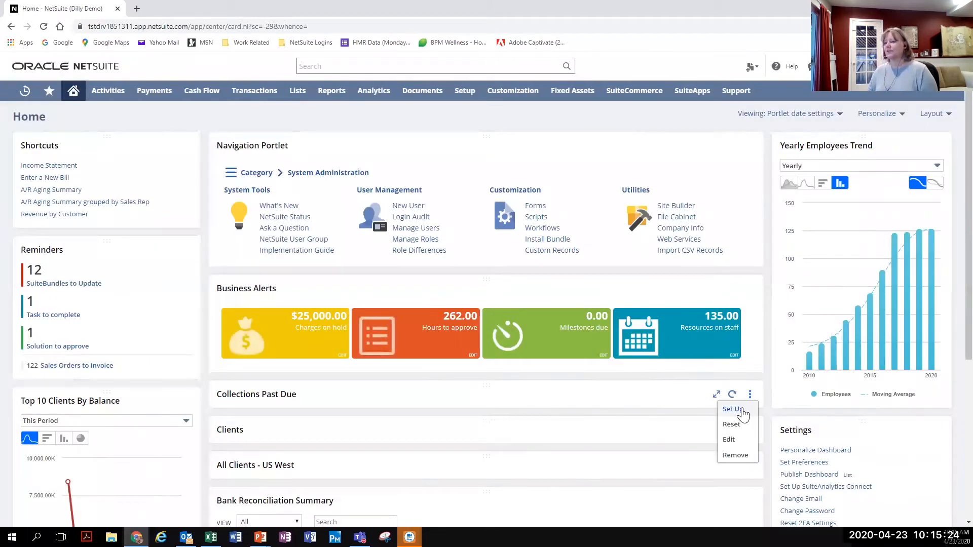
left_click(743, 411)
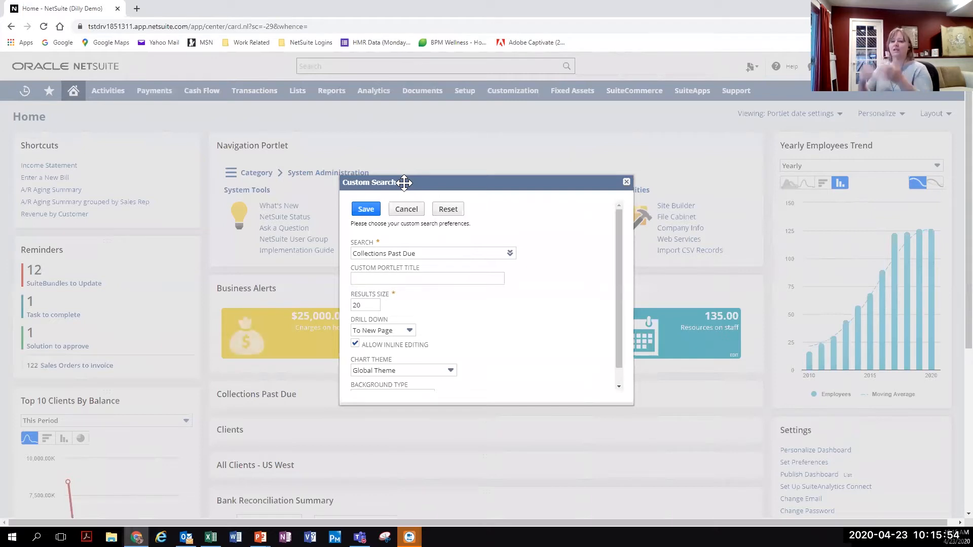
left_click(406, 209)
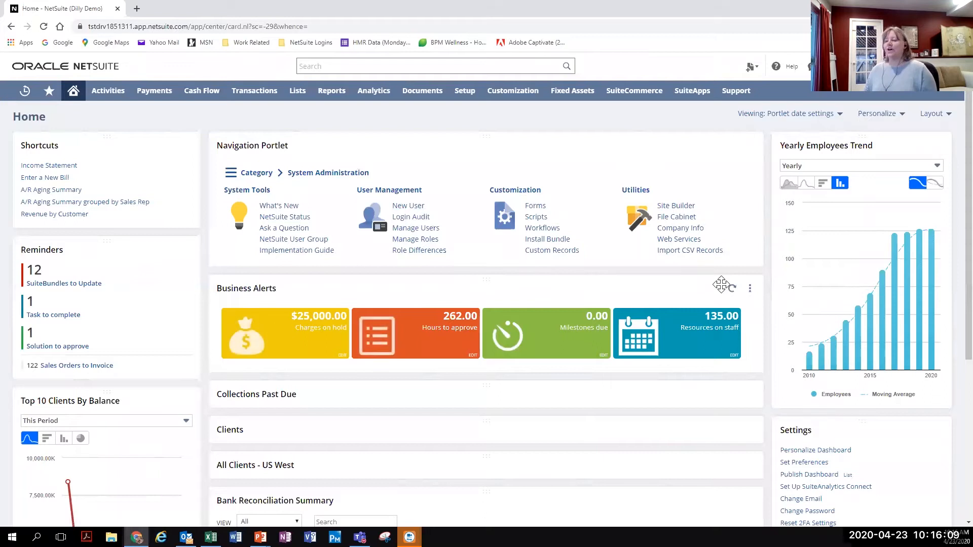
Step: Look at the options offered for the Business Alerts, Collections Past Due, Reminders, Shortcuts and Yearly Employees Trend portlets
left_click(749, 291)
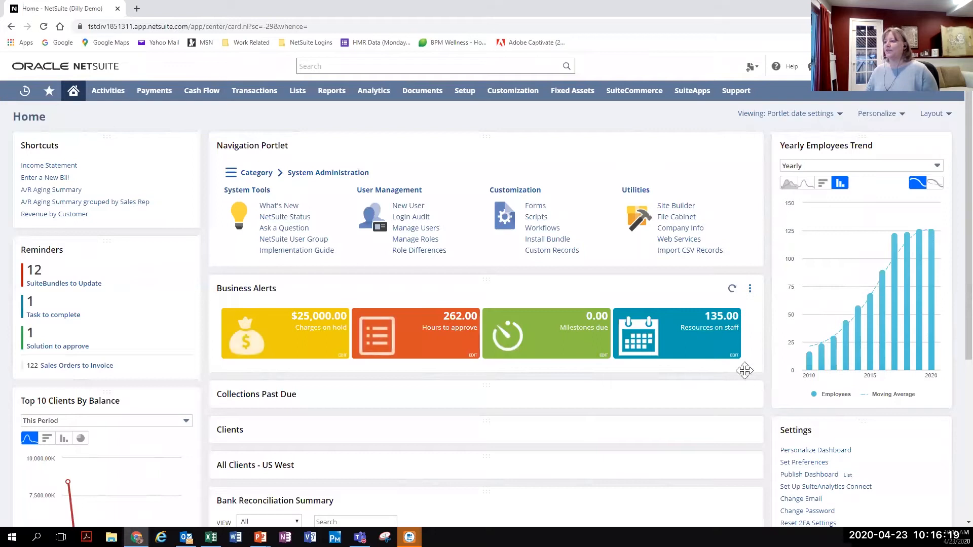
left_click(751, 395)
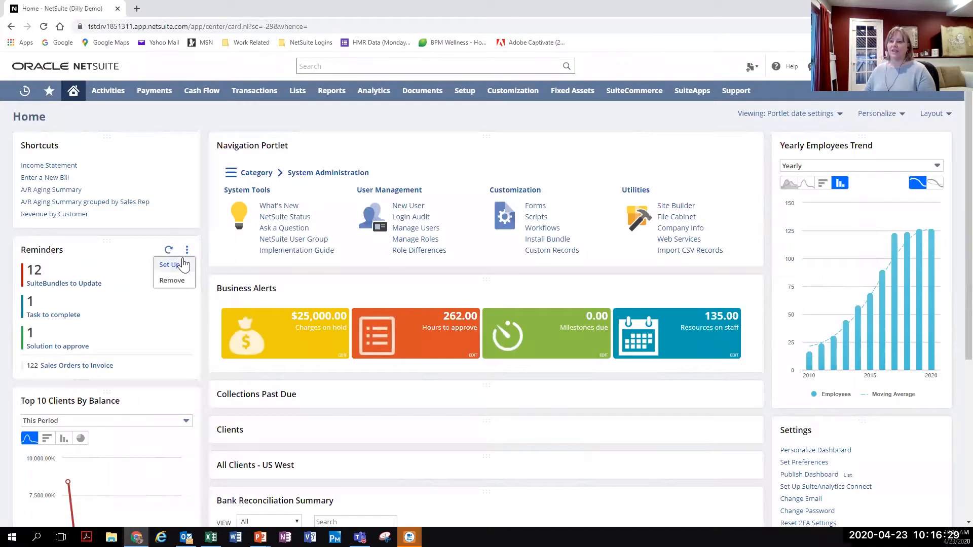
mouse_move(187, 148)
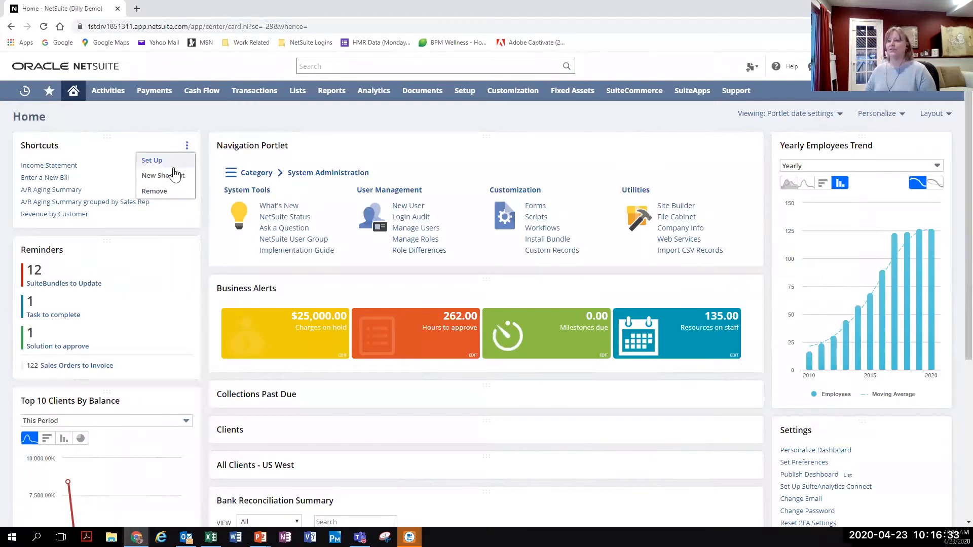
mouse_move(937, 146)
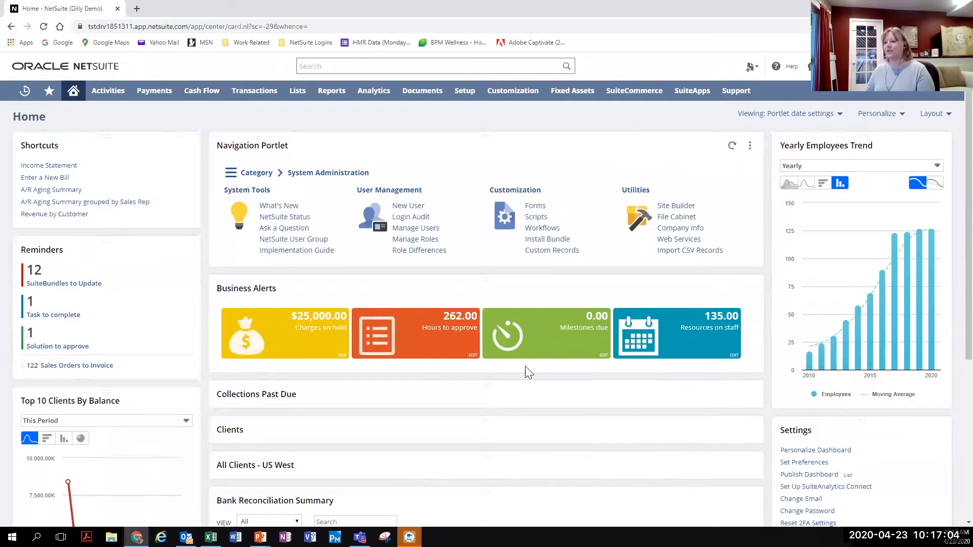
Step: Expand the Collections Past Due portlet and refresh its data
left_click(500, 391)
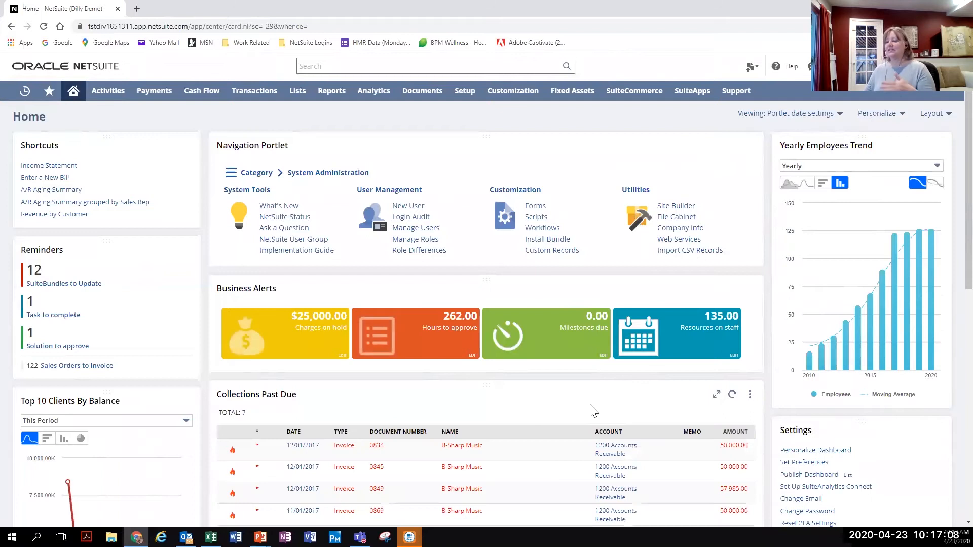
scroll(594, 411, "down", 2)
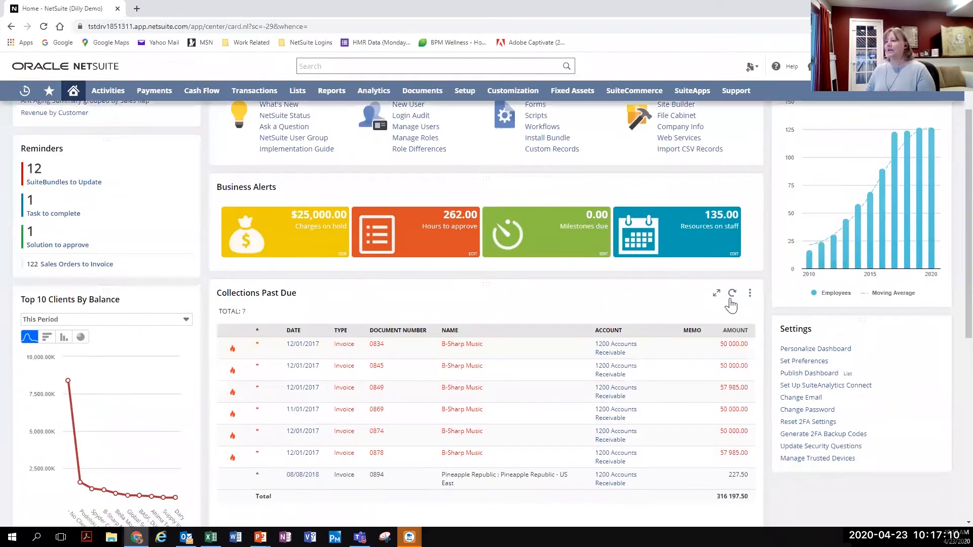
left_click(732, 296)
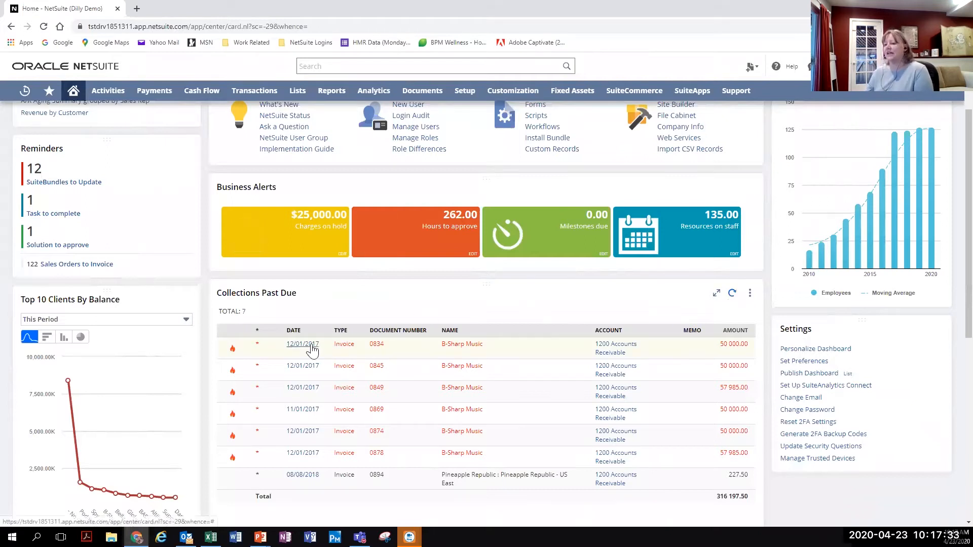
Step: Open the first B-Sharp Music invoice from Collections Past Due in a new browser tab and view it
mouse_move(305, 350)
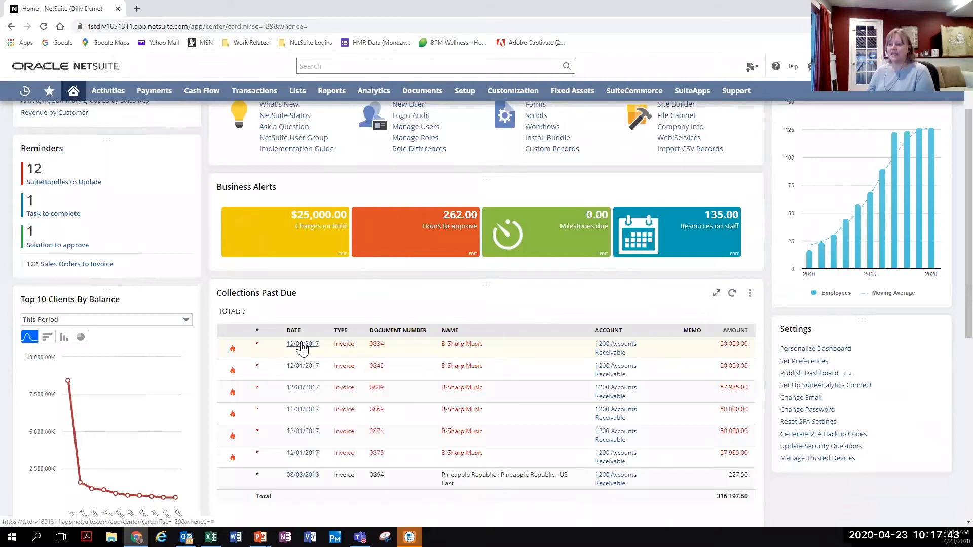
right_click(303, 346)
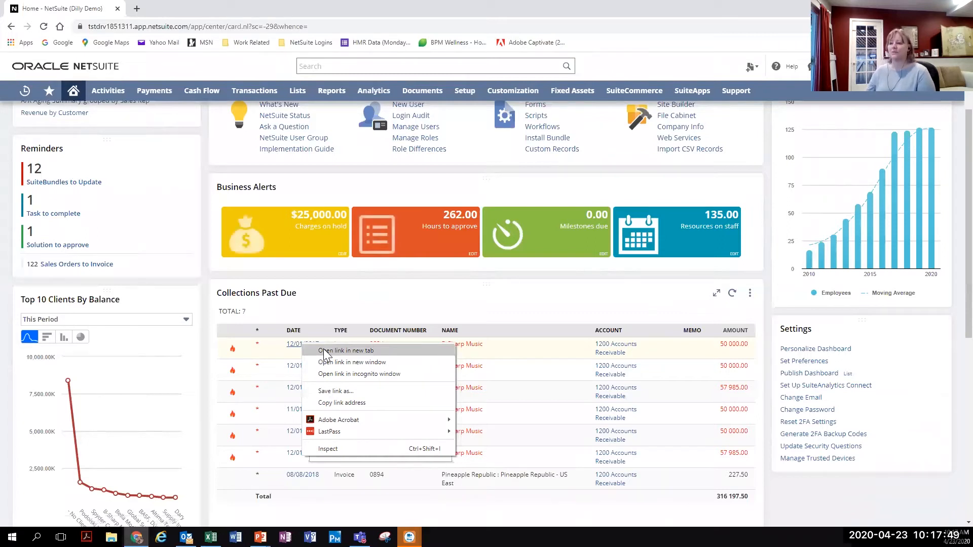
left_click(365, 351)
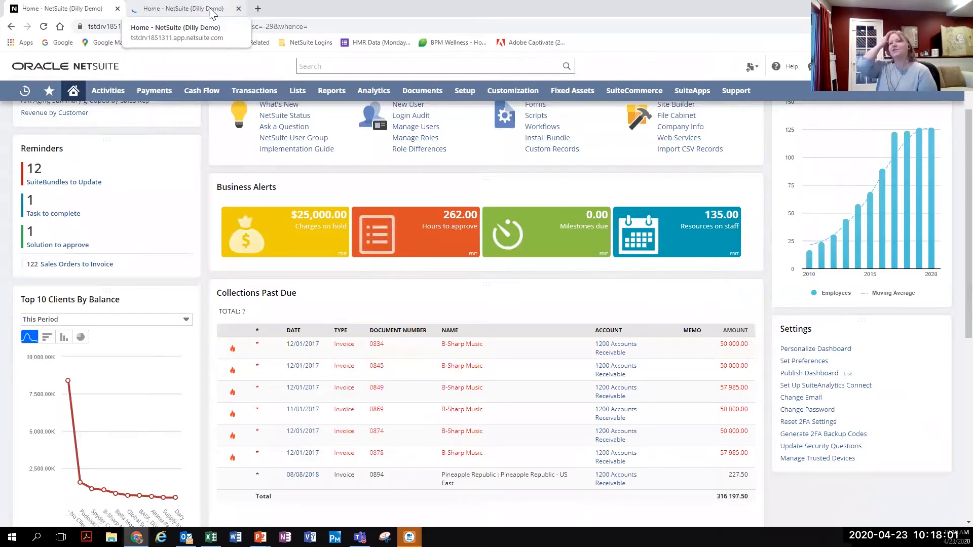
left_click(212, 14)
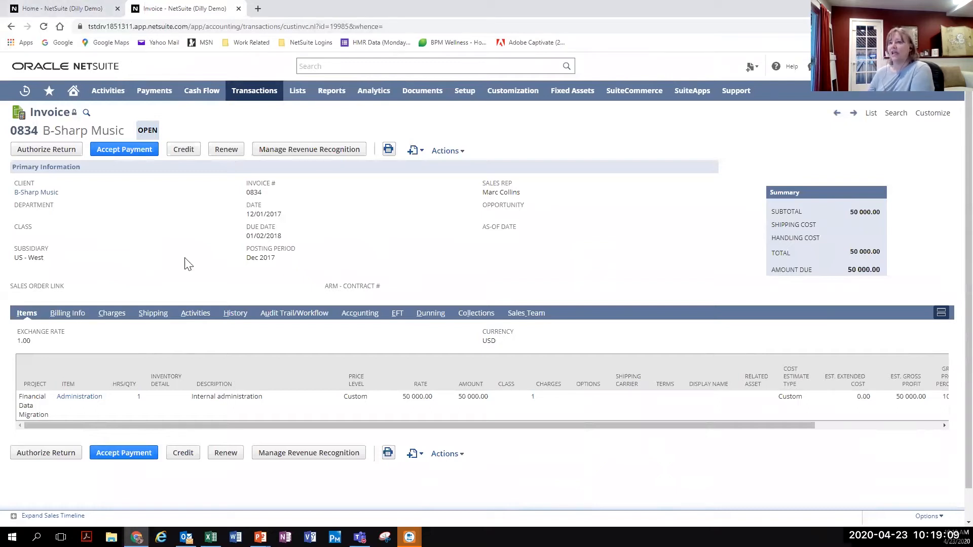
Step: Return to the Home dashboard and open the custom search preferences of the All Clients - US West portlet
left_click(74, 10)
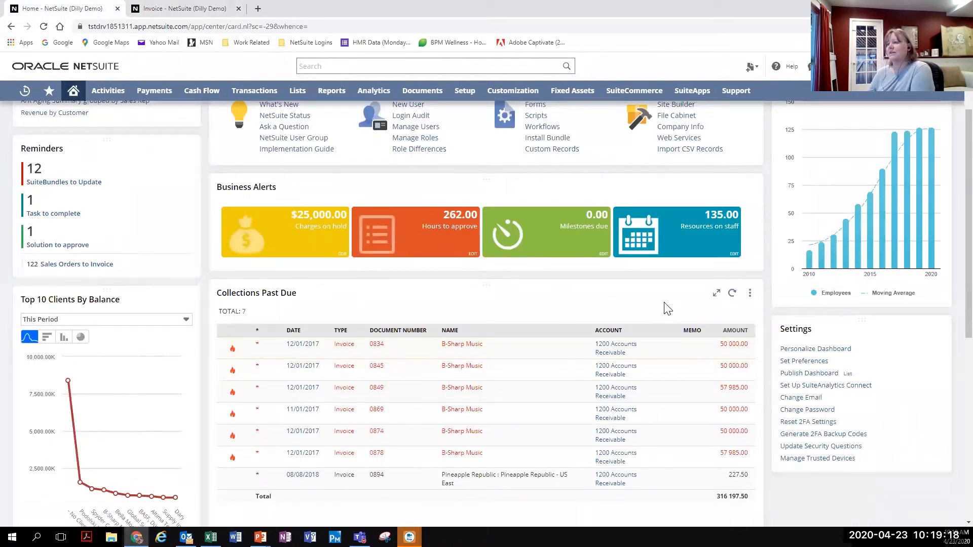
left_click(749, 294)
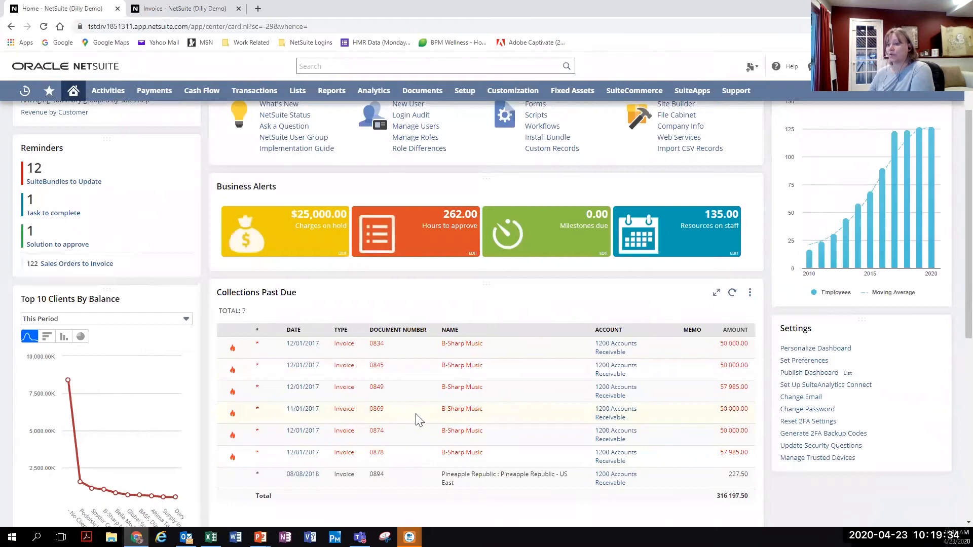
scroll(418, 420, "down", 4)
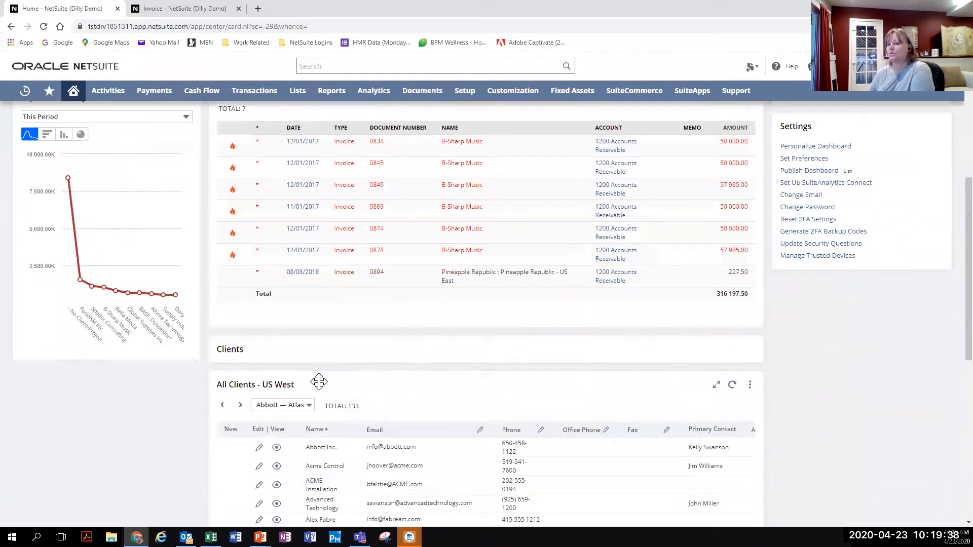
scroll(407, 387, "down", 3)
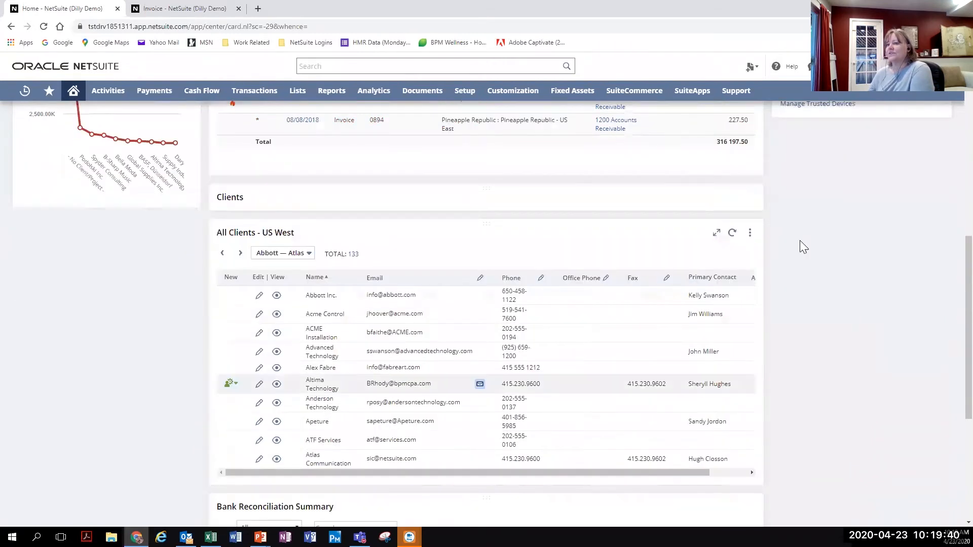
left_click(751, 233)
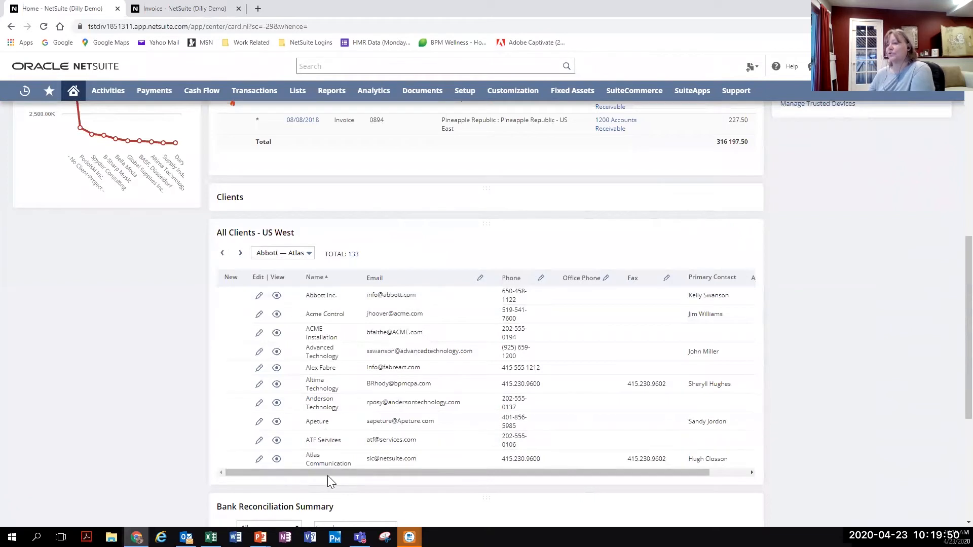
left_click(750, 233)
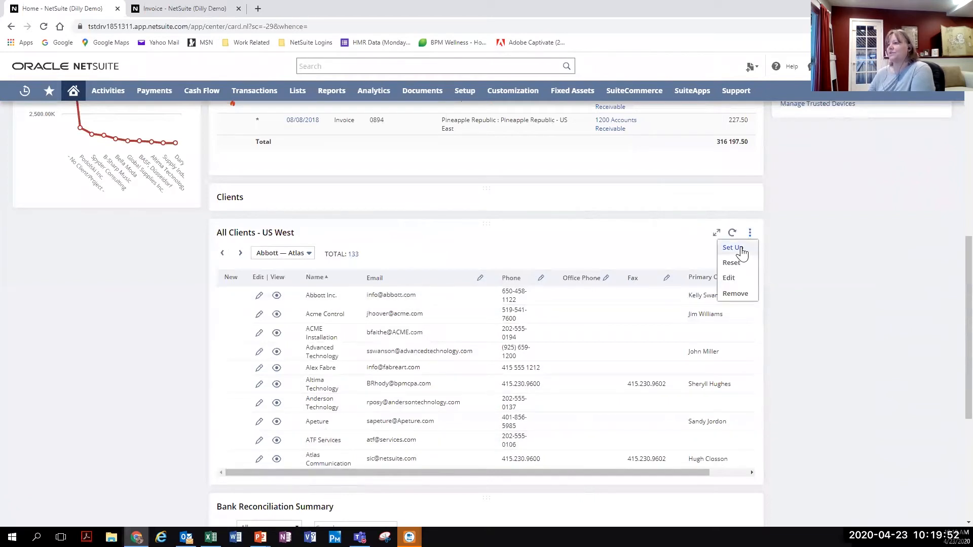
left_click(733, 247)
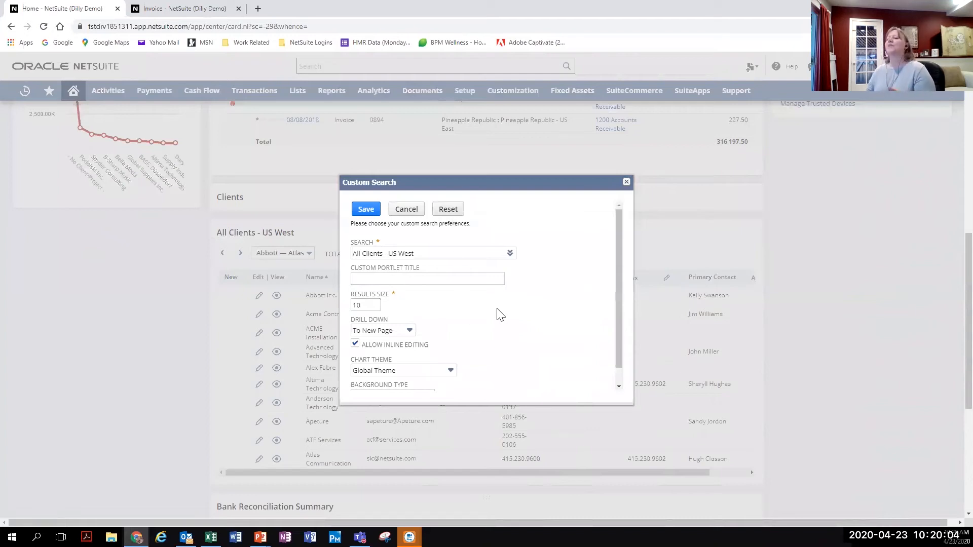
Step: Set the results size of the All Clients - US West portlet to 50 and save its preferences
scroll(497, 313, "down", 1)
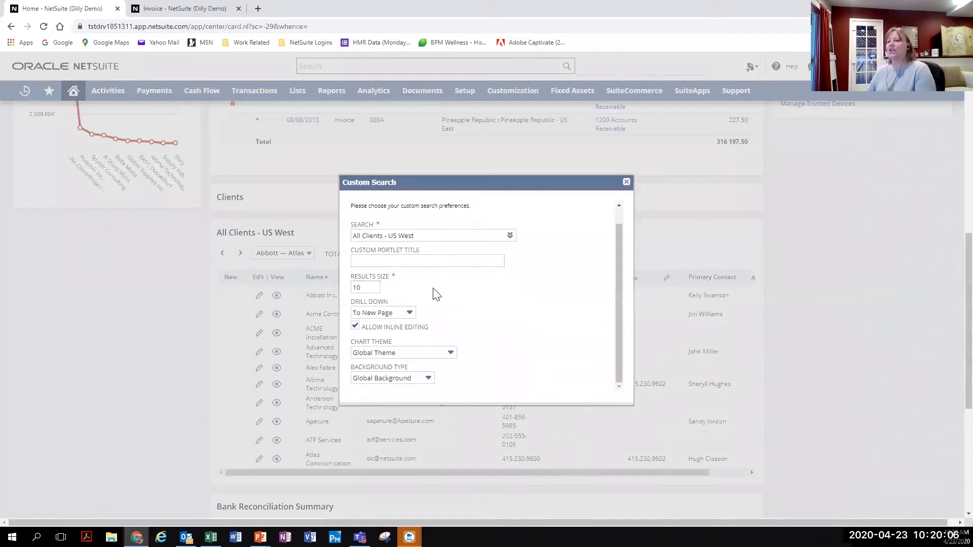
left_click(355, 288)
double_click(356, 288)
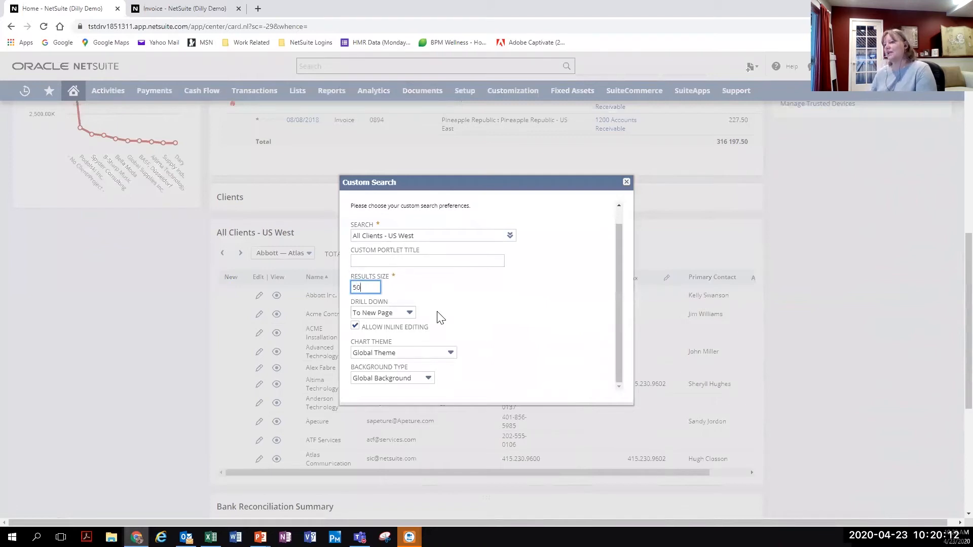
type("50")
scroll(440, 318, "down", 2)
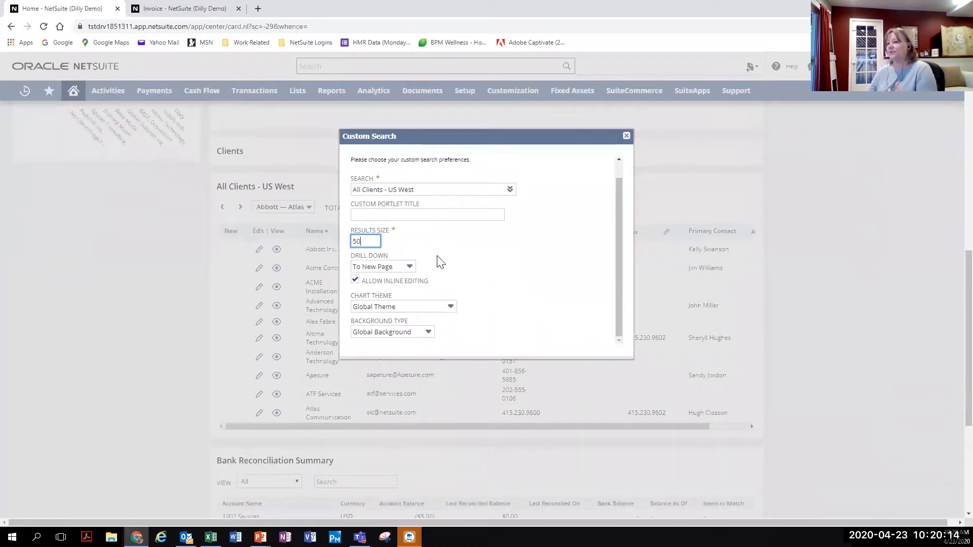
left_click(366, 110)
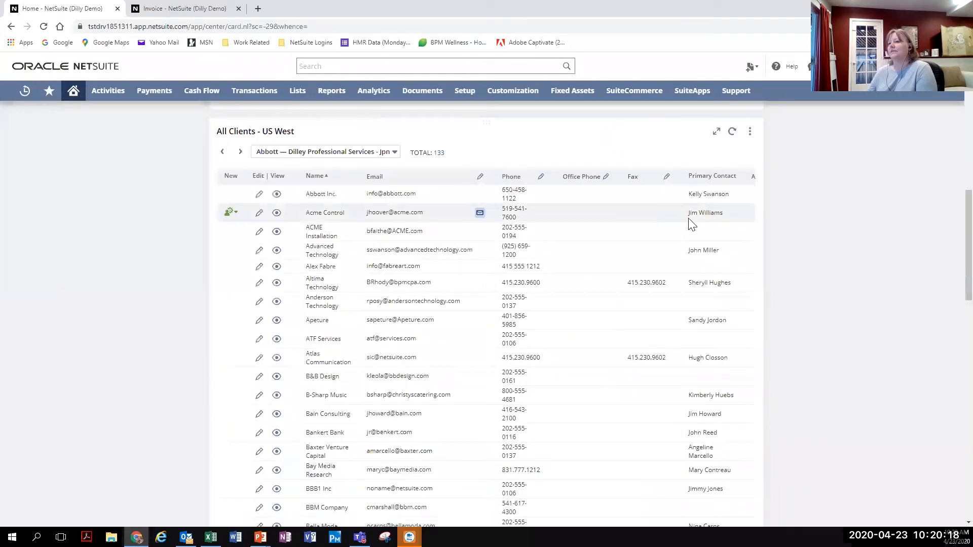
Step: Look through the All Clients - US West list and the page ranges it offers
scroll(580, 324, "down", 8)
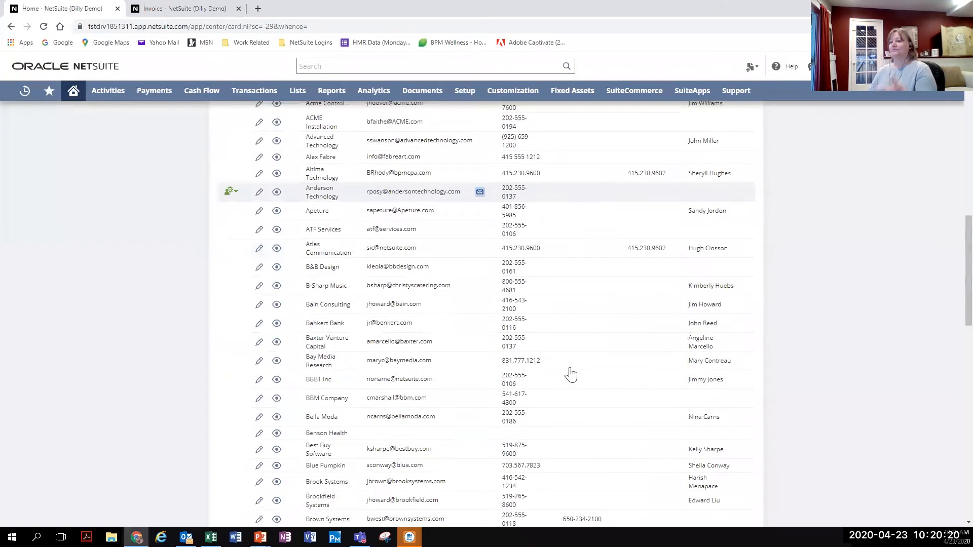
scroll(570, 374, "down", 6)
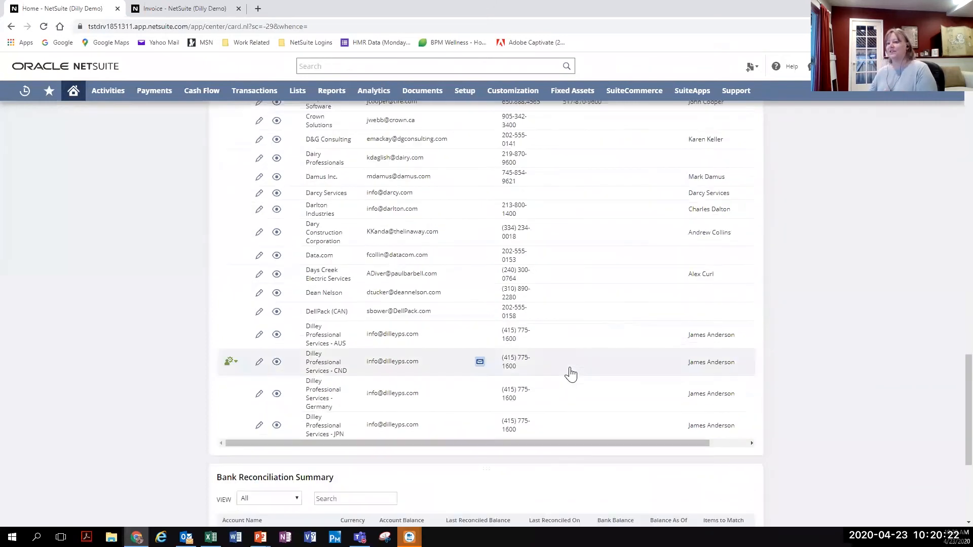
scroll(634, 330, "up", 14)
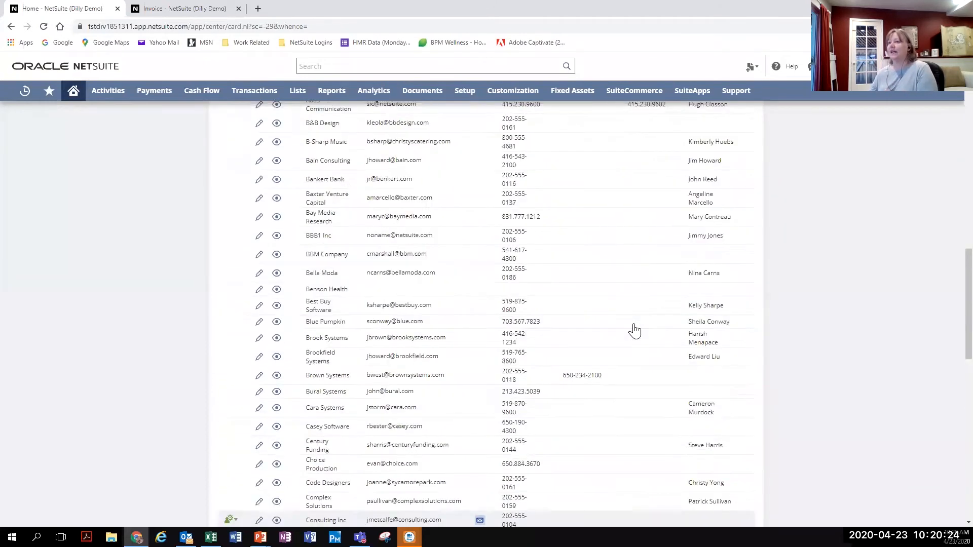
scroll(634, 330, "up", 3)
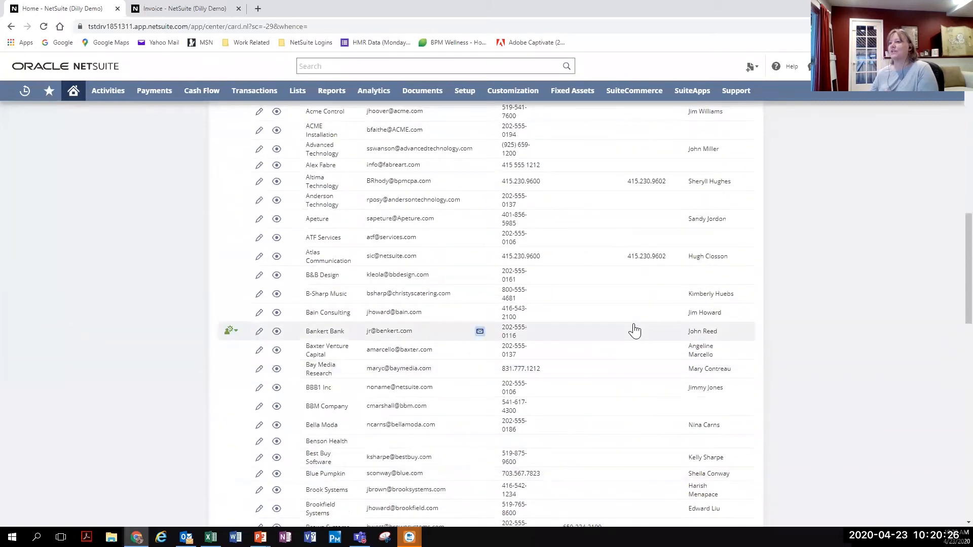
left_click(347, 153)
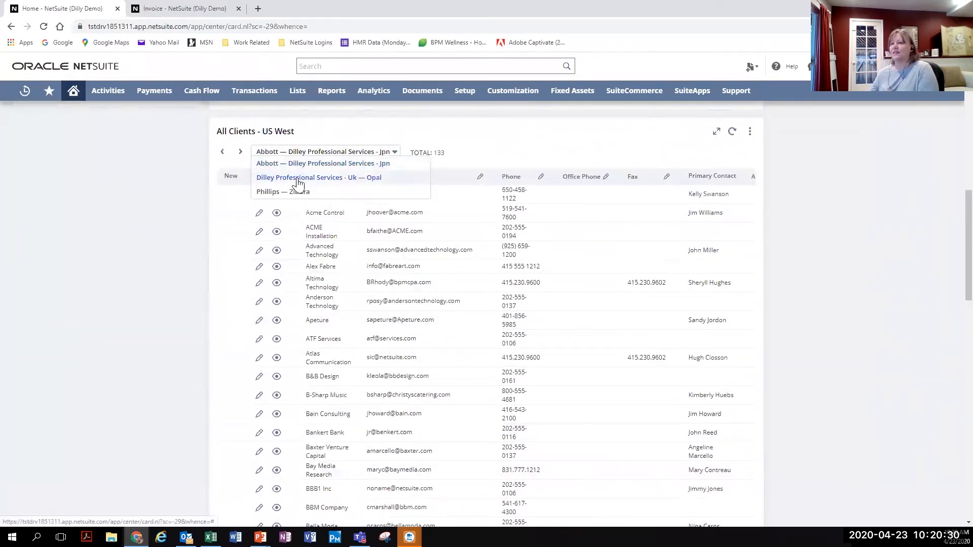
left_click(479, 151)
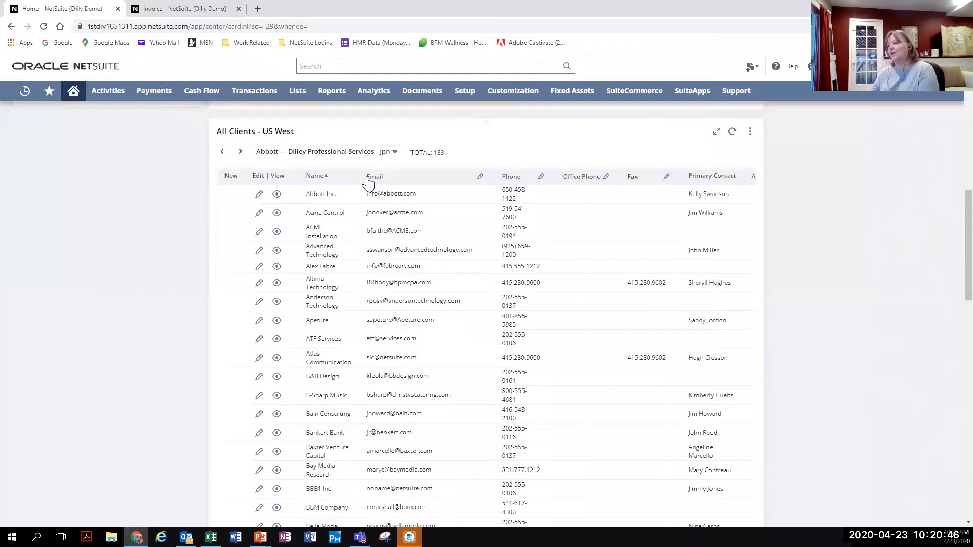
Step: Sort the All Clients - US West list by email, first ascending and then descending
left_click(405, 181)
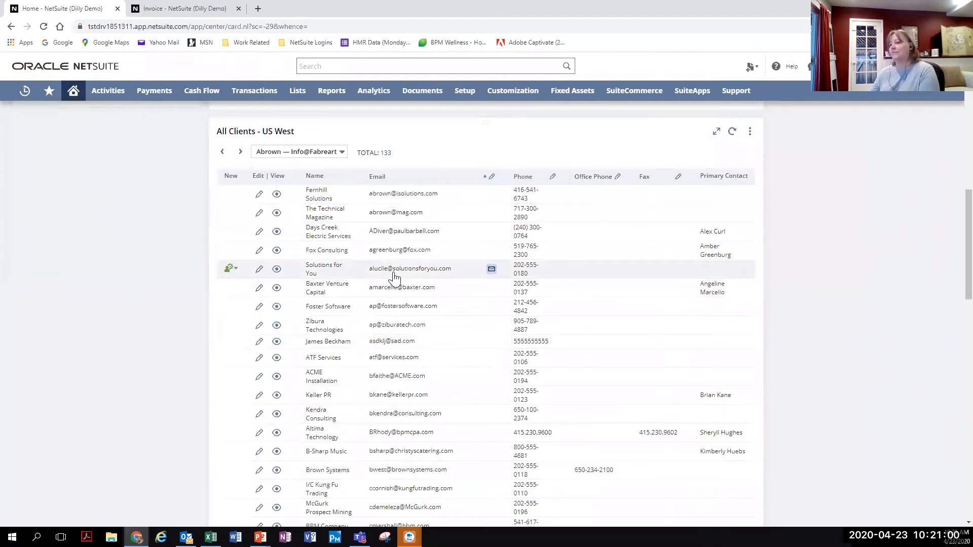
left_click(391, 179)
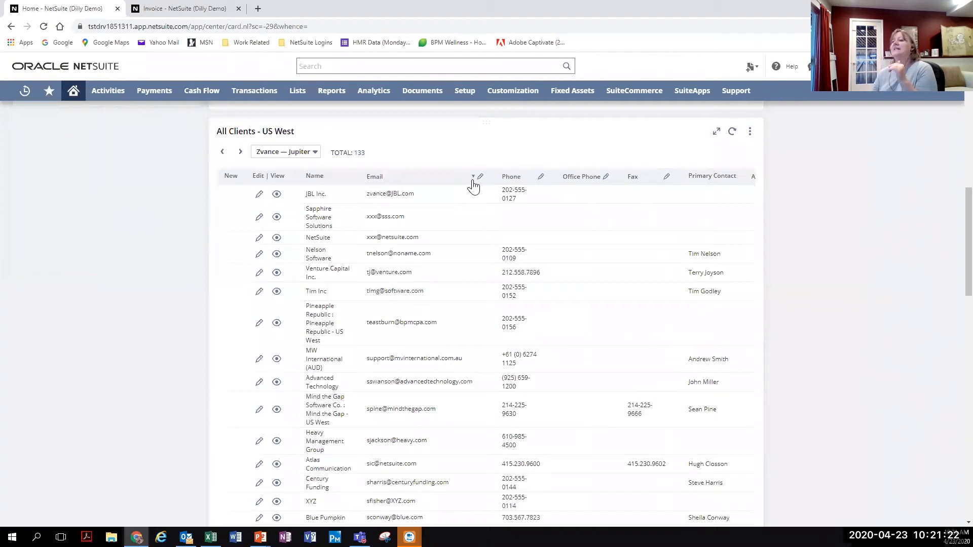
Step: Open the full results from the All Clients - US West total, return to the Home dashboard and view the portlet's options
left_click(359, 153)
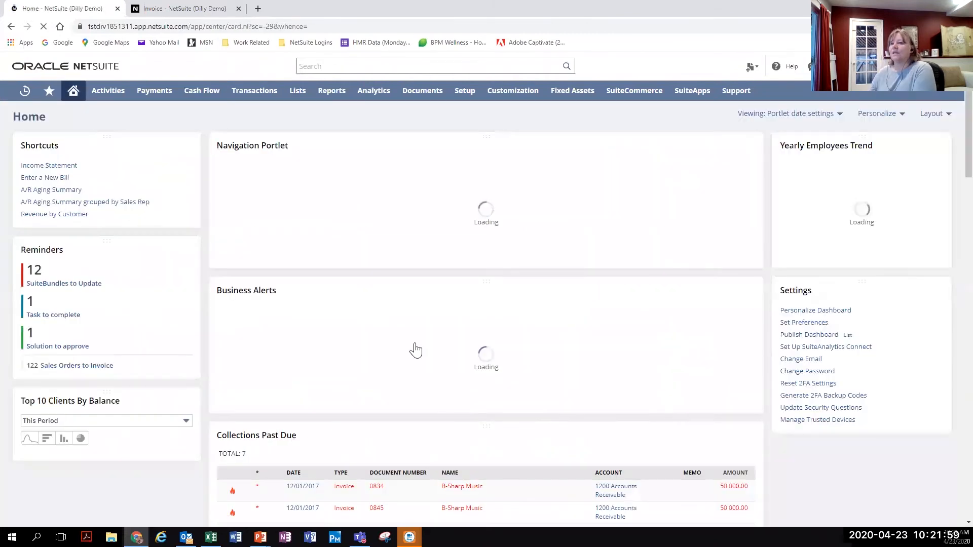
scroll(617, 337, "down", 4)
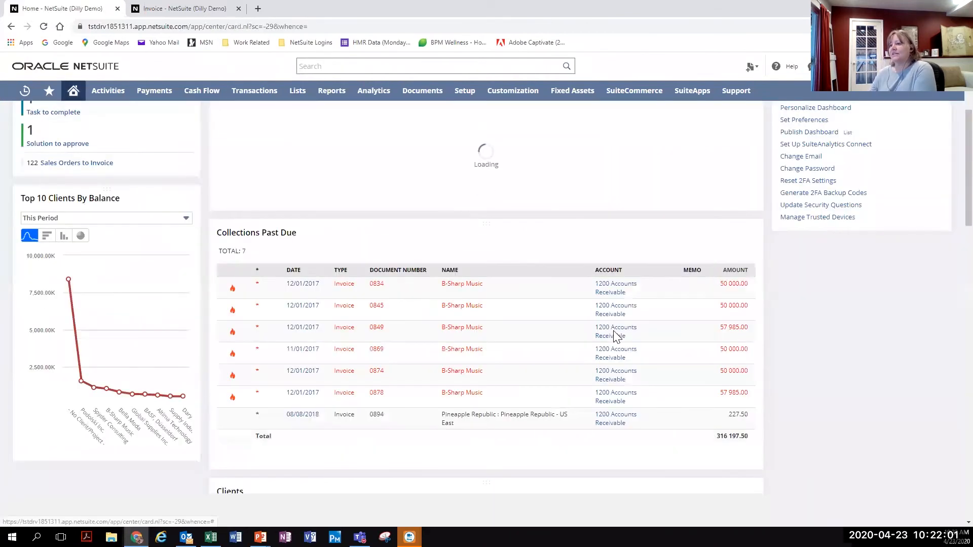
scroll(611, 331, "down", 3)
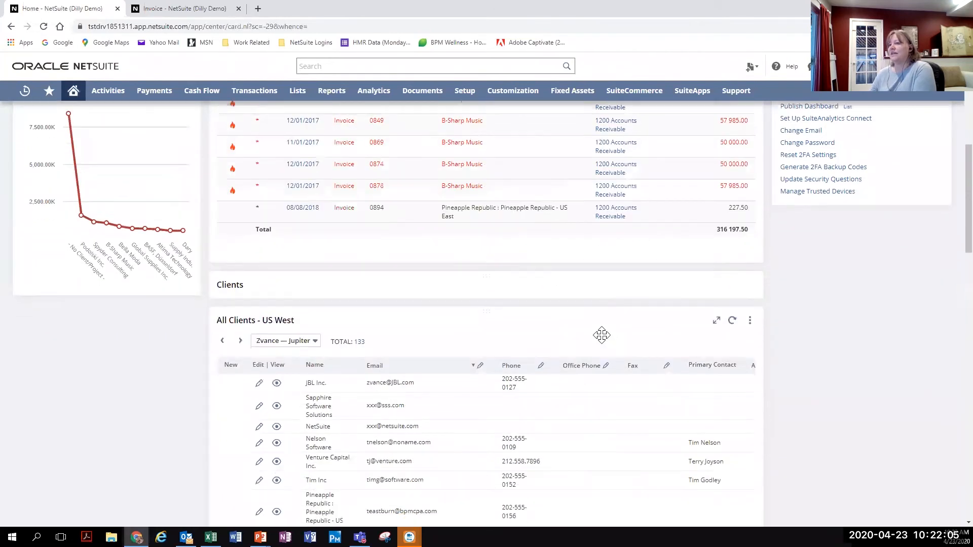
scroll(602, 343, "down", 2)
scroll(602, 343, "down", 1)
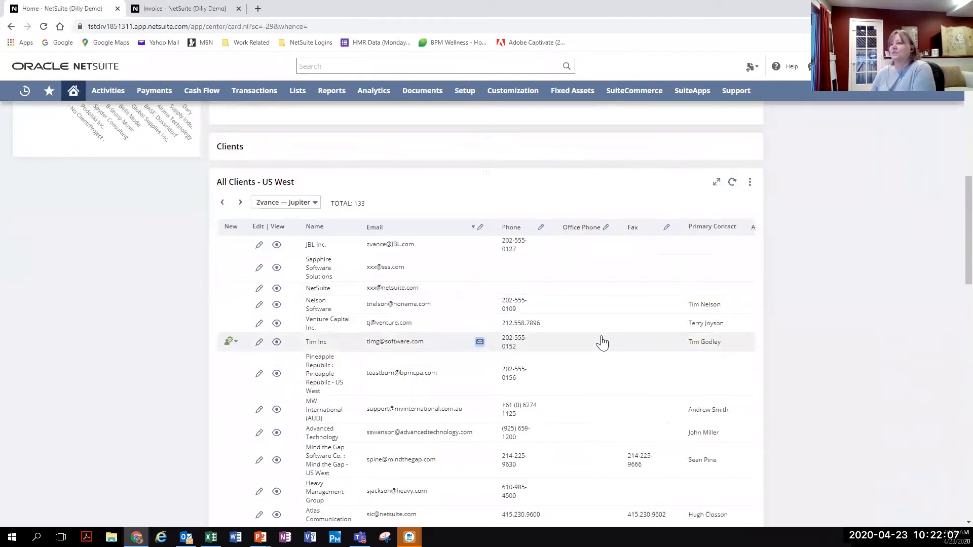
scroll(602, 344, "down", 1)
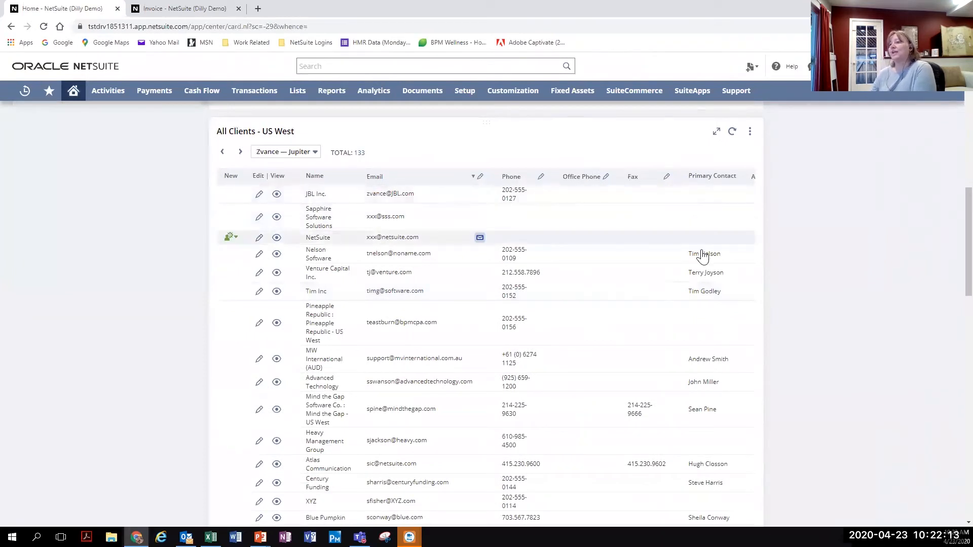
mouse_move(703, 255)
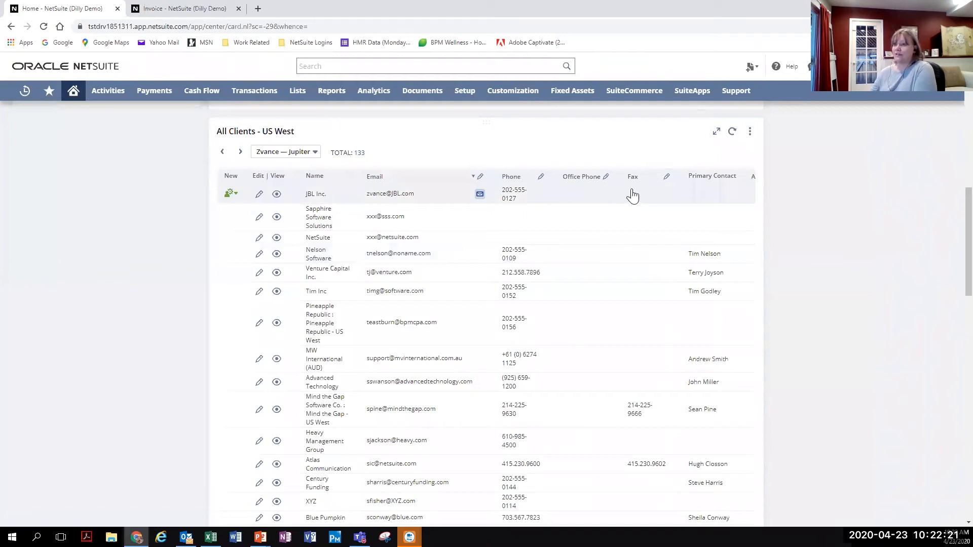
left_click(750, 132)
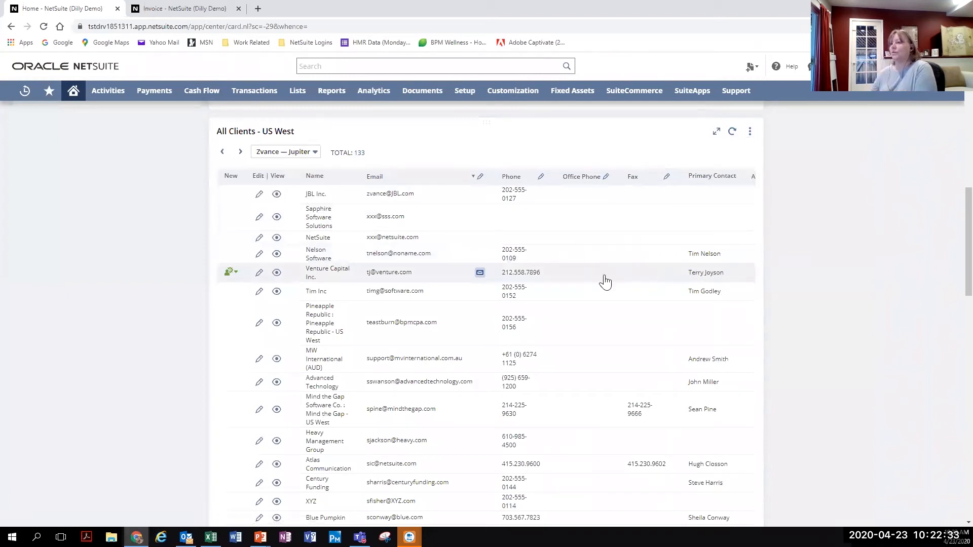
Step: Check the options of the Top 10 Clients By Balance portlet and set its period to Last Fiscal Year
scroll(606, 282, "up", 15)
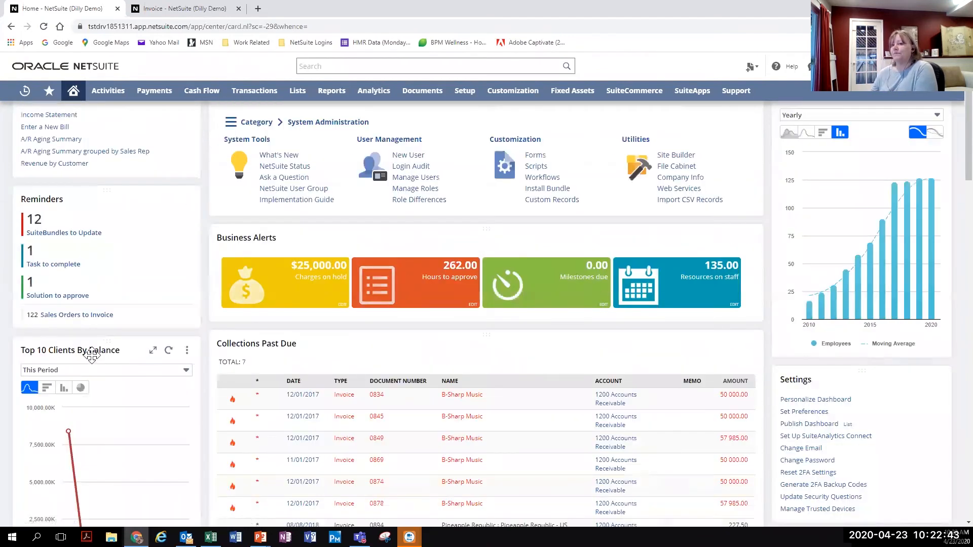
left_click(187, 351)
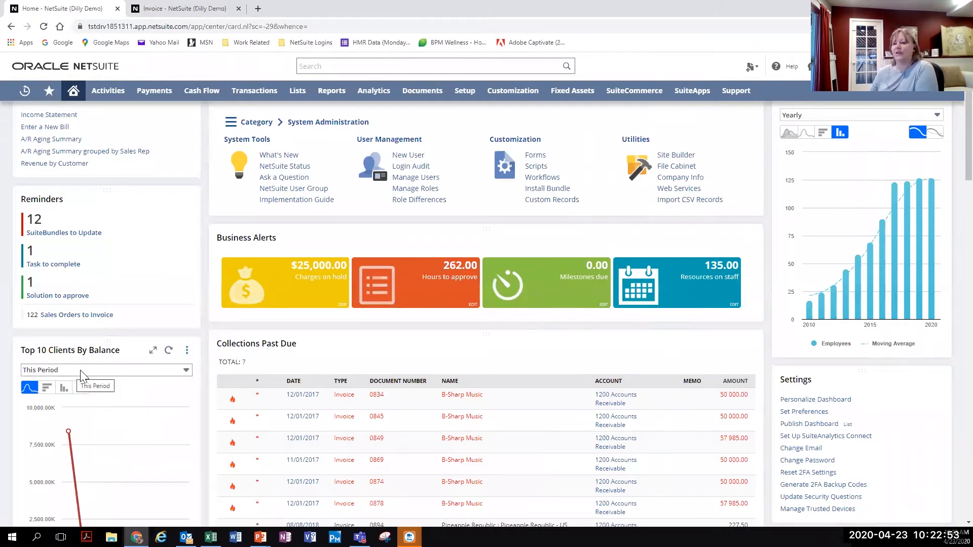
scroll(126, 363, "down", 1)
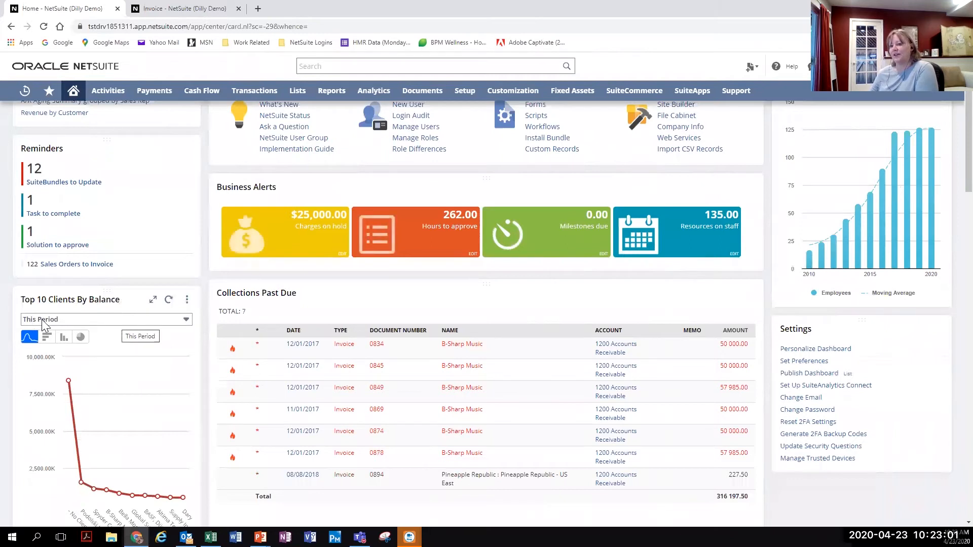
left_click(75, 319)
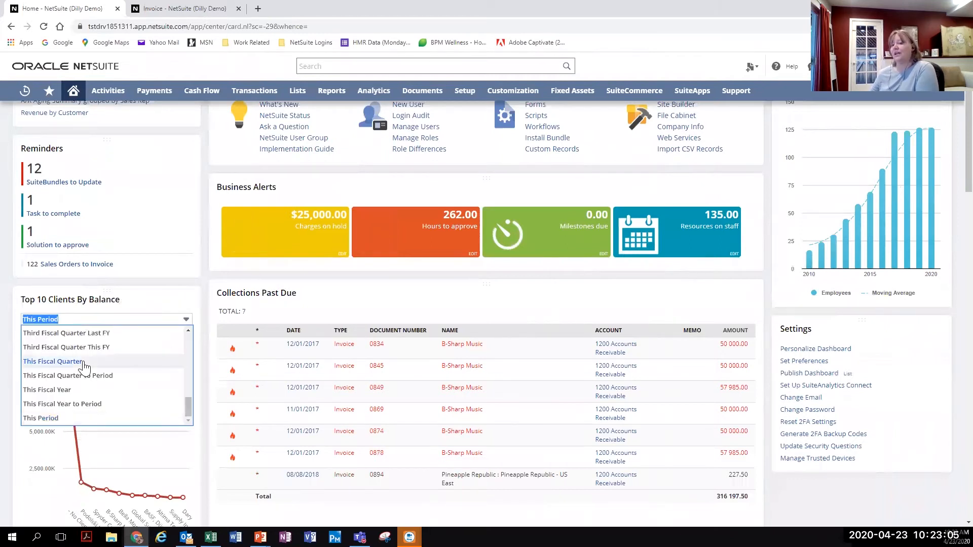
scroll(85, 366, "up", 5)
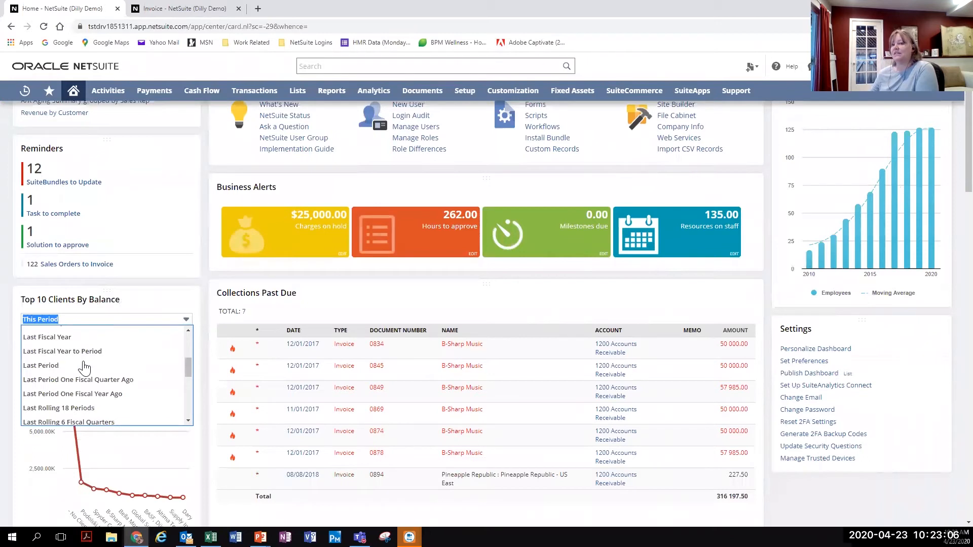
left_click(59, 338)
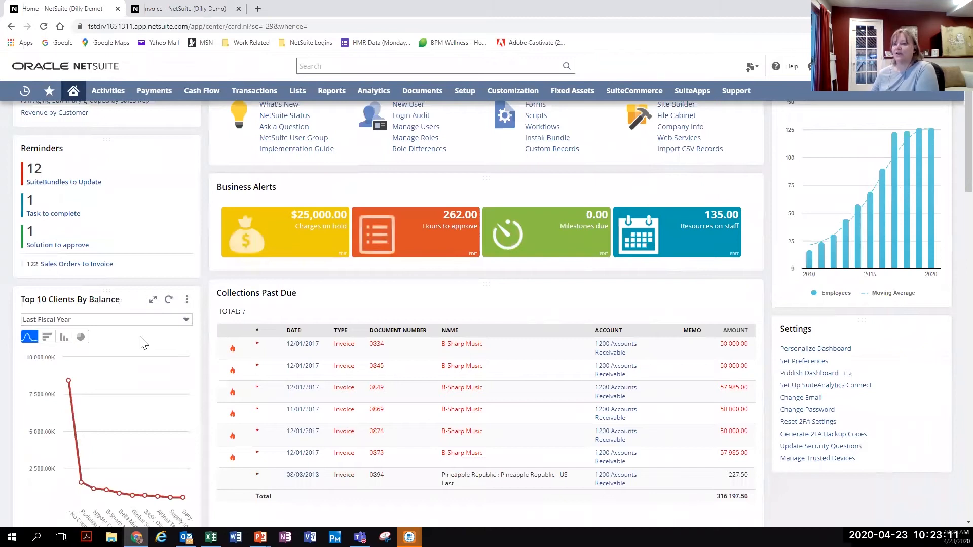
Step: Remove the Collections Past Due portlet from the dashboard
scroll(145, 344, "down", 1)
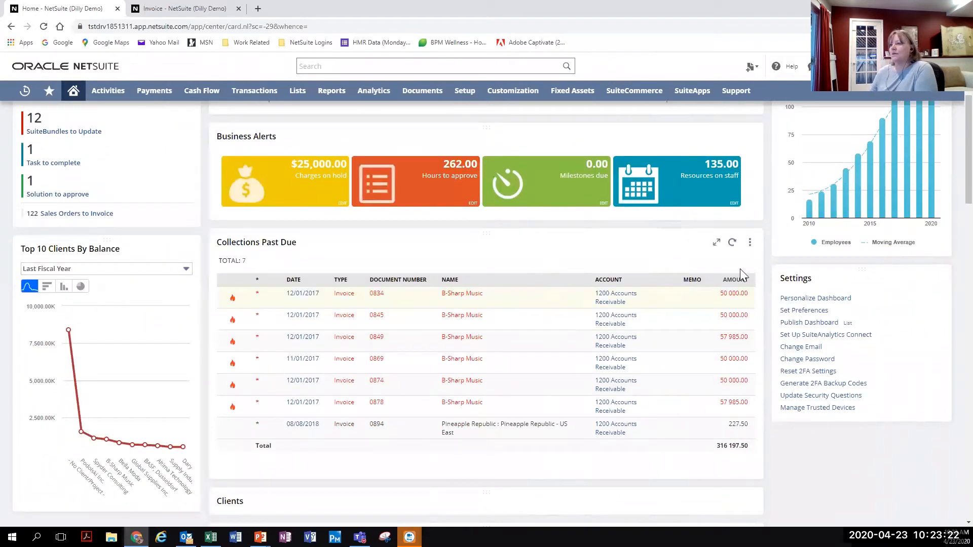
left_click(751, 243)
left_click(750, 244)
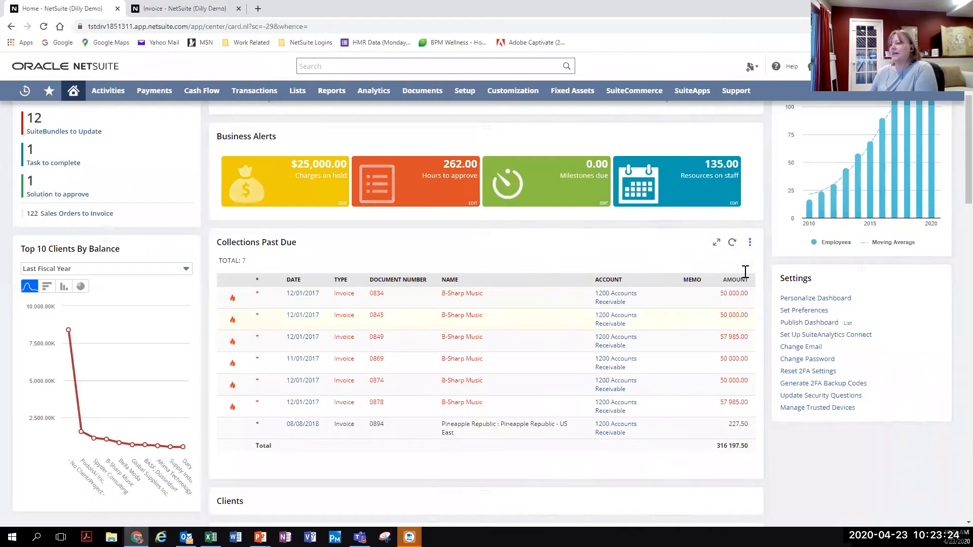
left_click(750, 246)
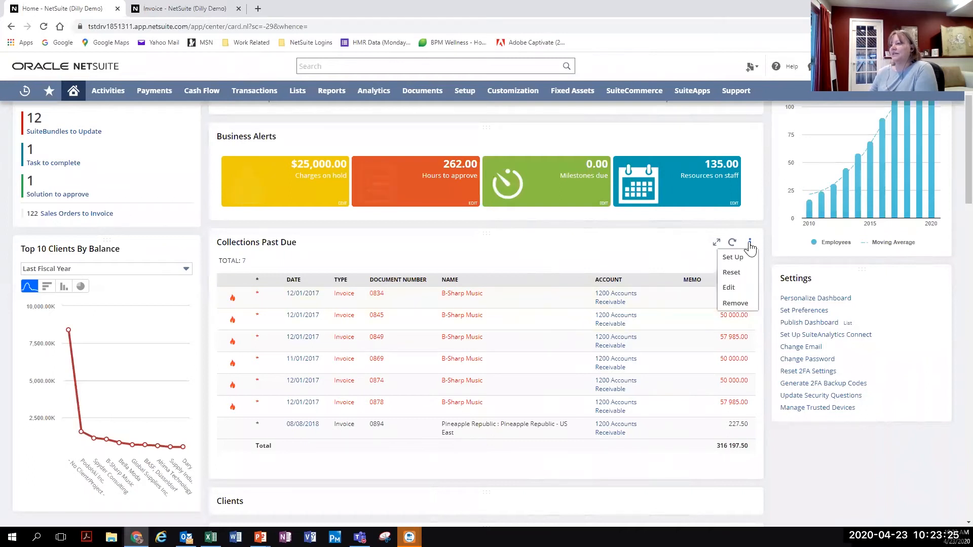
left_click(735, 303)
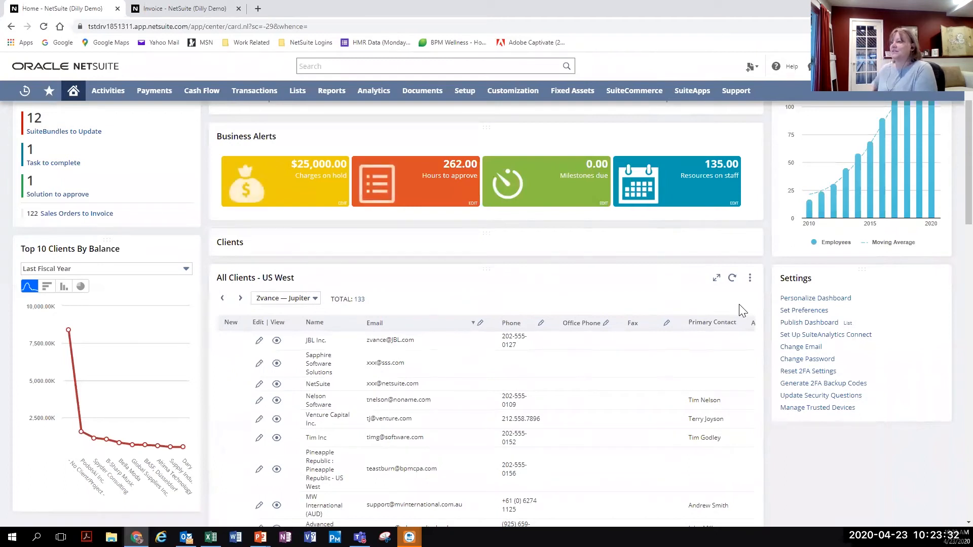
Step: Open dashboard personalization and add a Custom Search portlet from the standard content
scroll(739, 311, "up", 3)
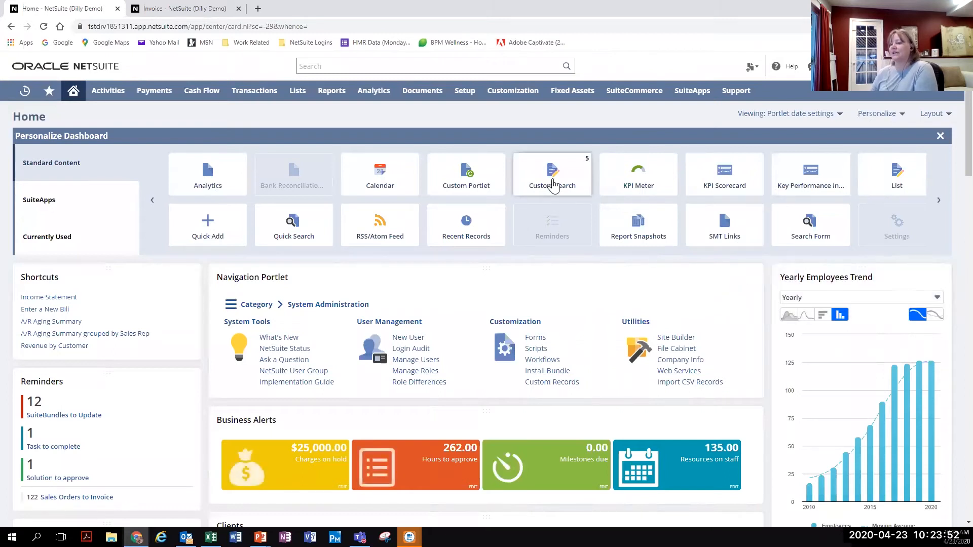
mouse_move(554, 186)
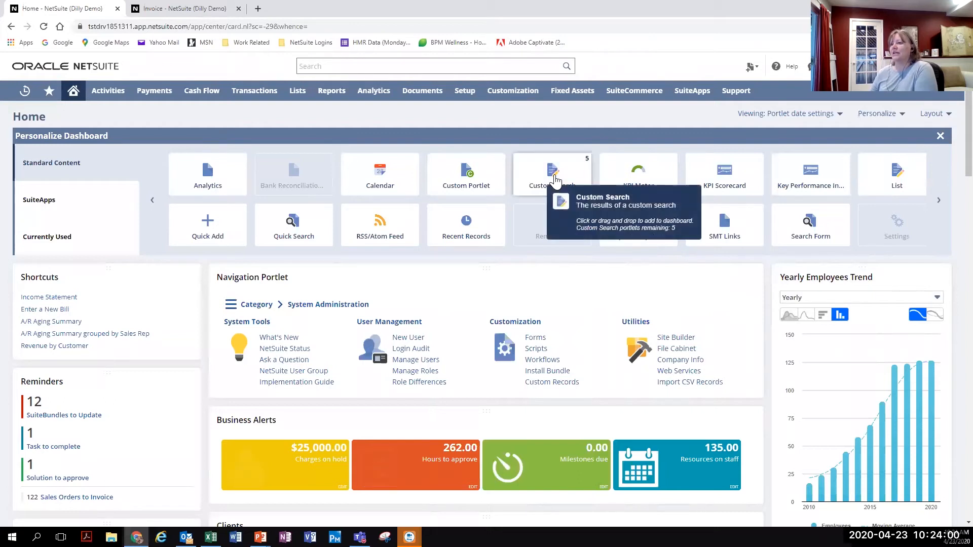
left_click(556, 180)
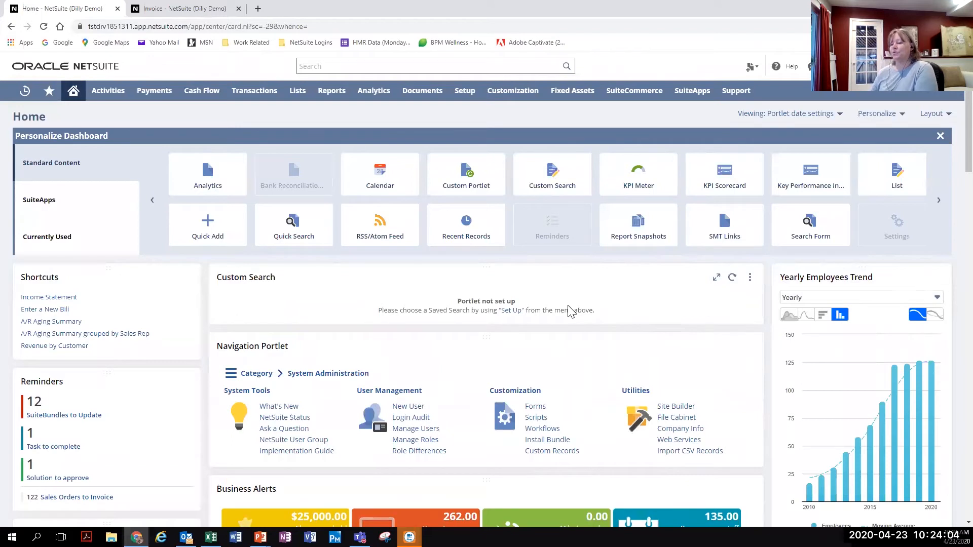
Step: Set up the new Custom Search portlet to show the All Projects saved search and save the preferences
left_click(750, 279)
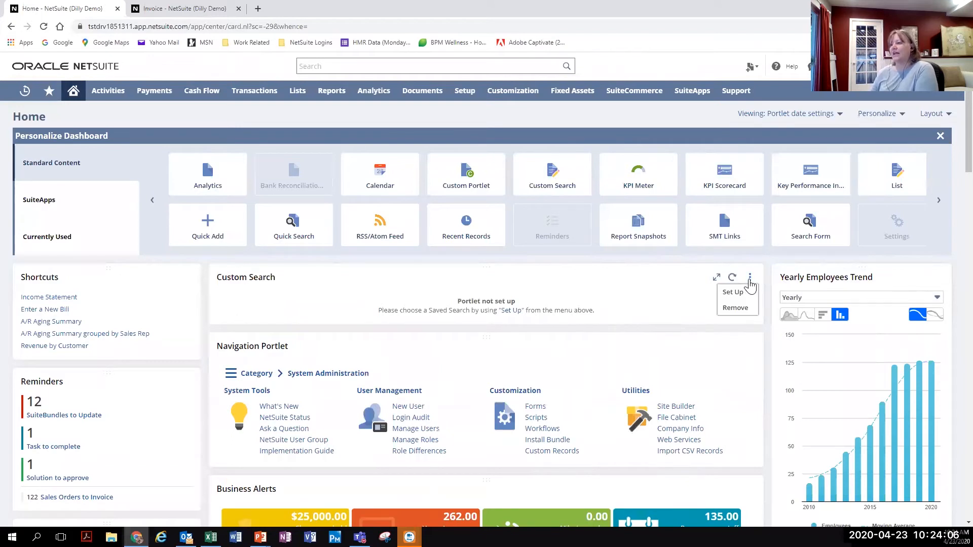
left_click(735, 295)
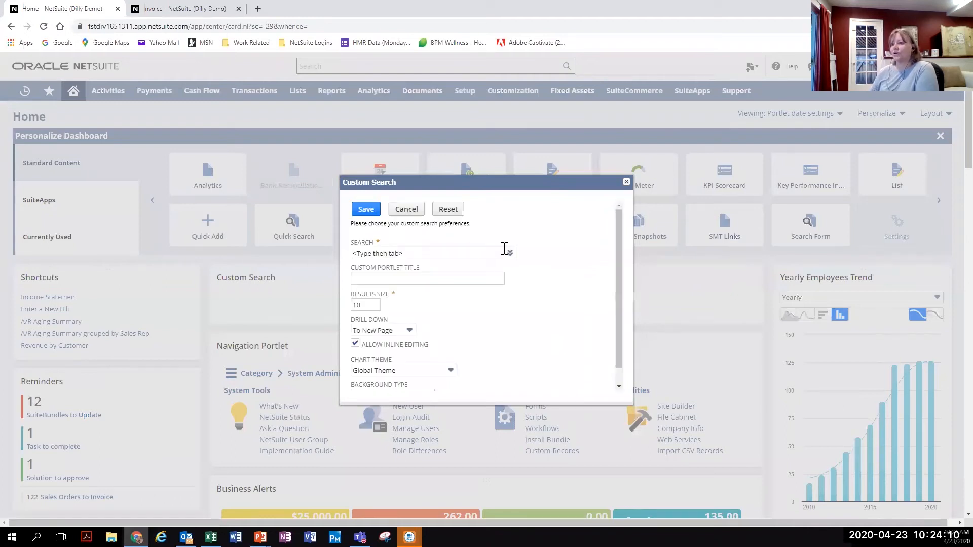
left_click(510, 255)
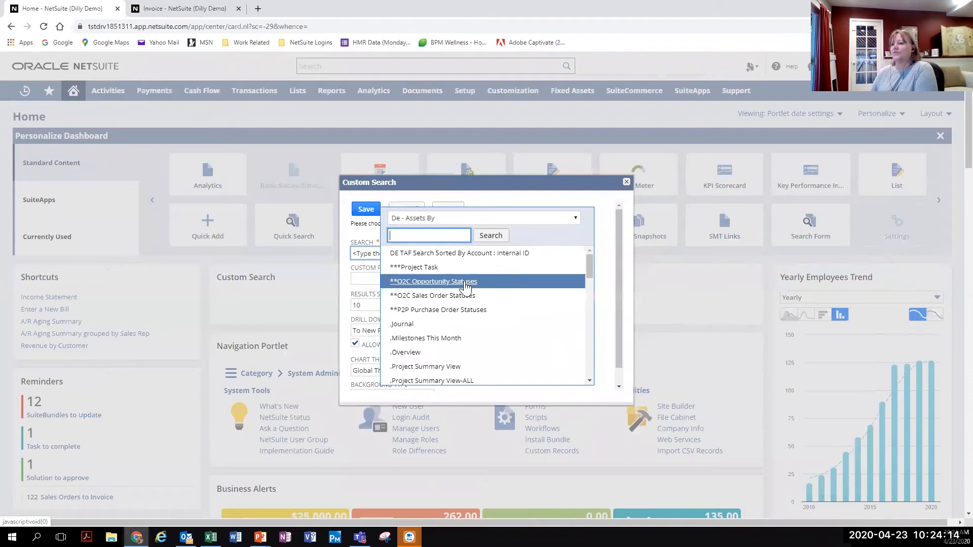
scroll(465, 332, "down", 5)
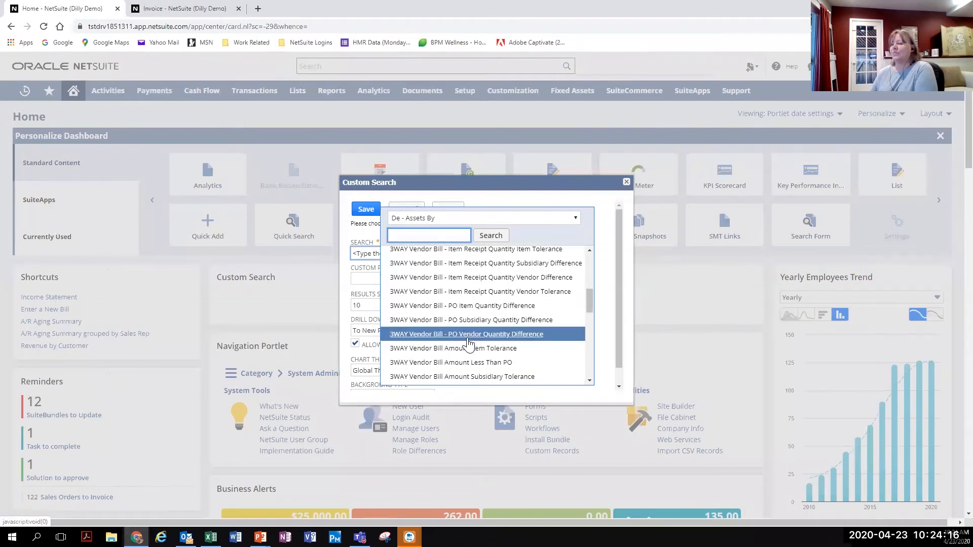
scroll(469, 344, "down", 5)
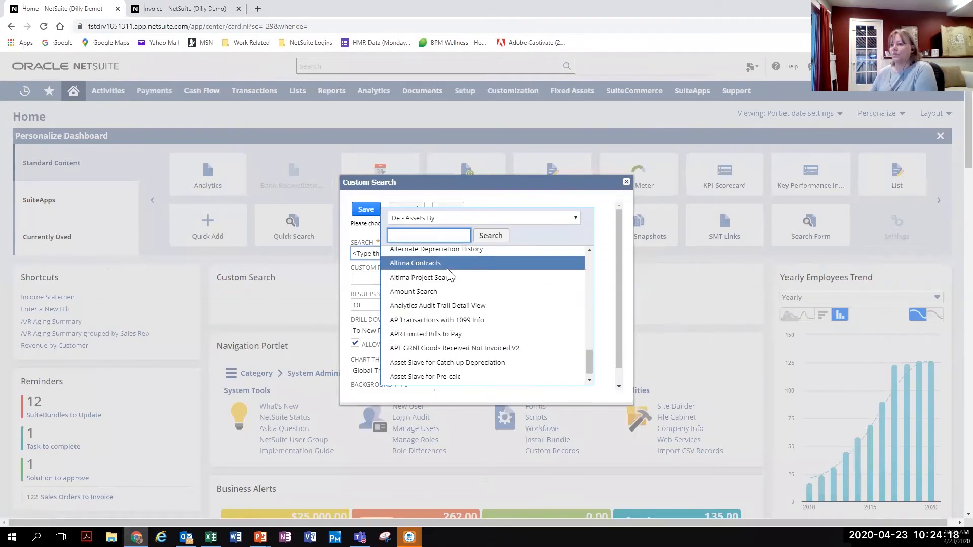
scroll(449, 274, "up", 1)
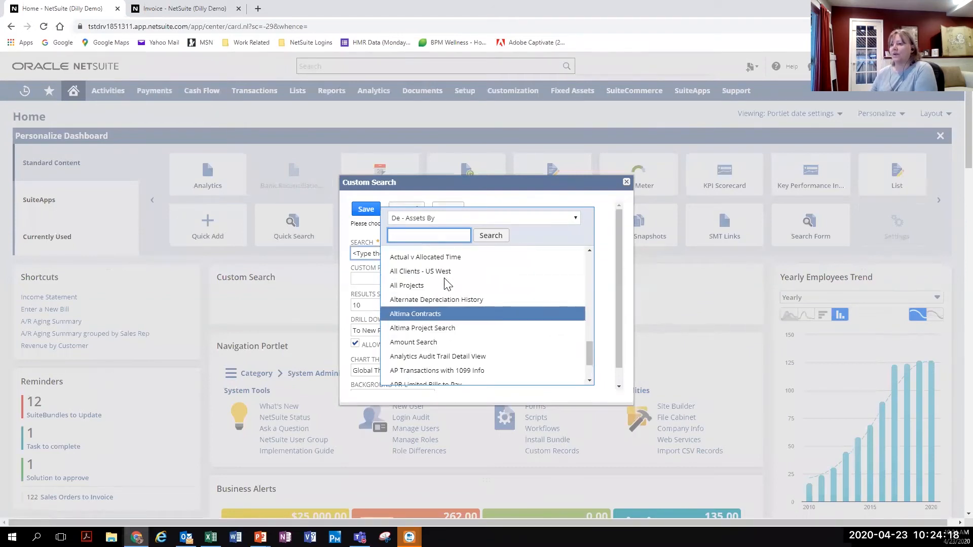
left_click(418, 287)
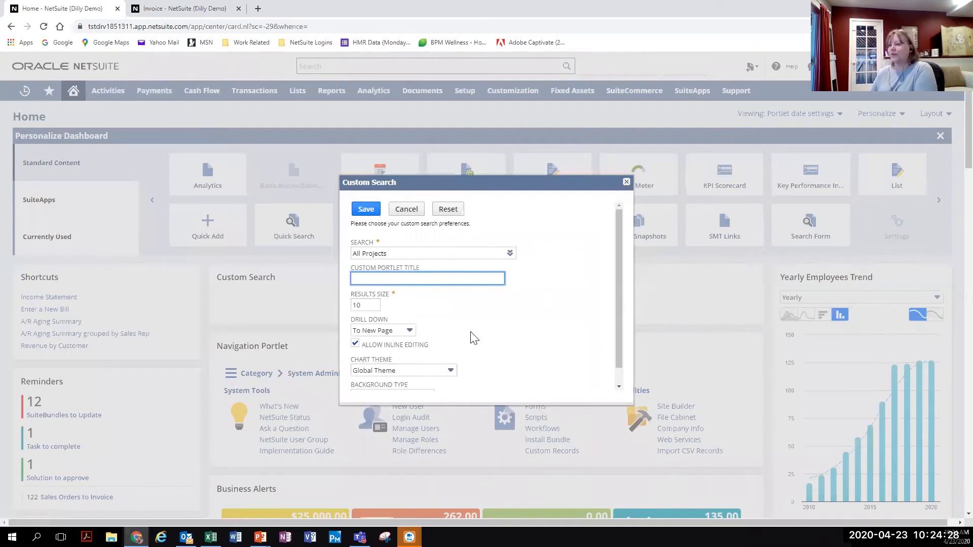
scroll(474, 339, "down", 1)
scroll(460, 305, "up", 1)
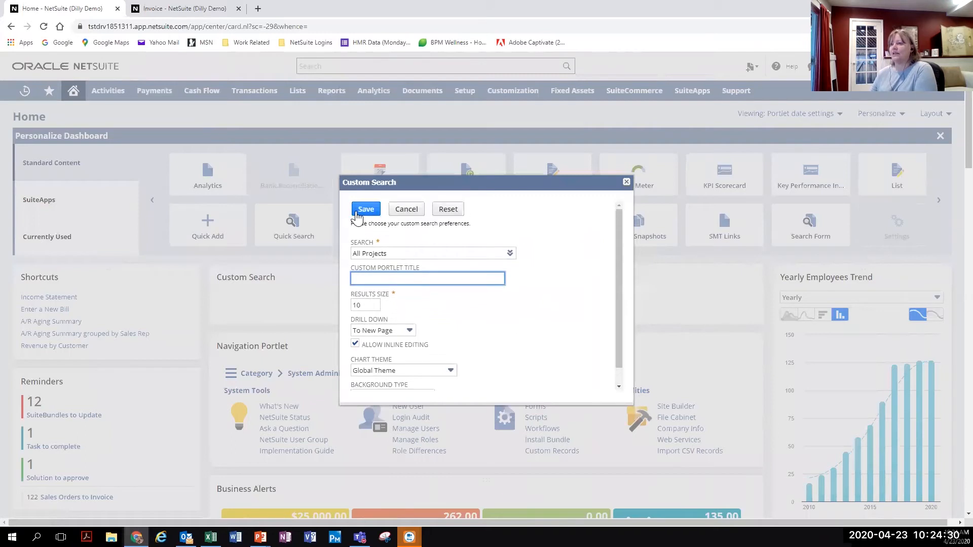
left_click(362, 211)
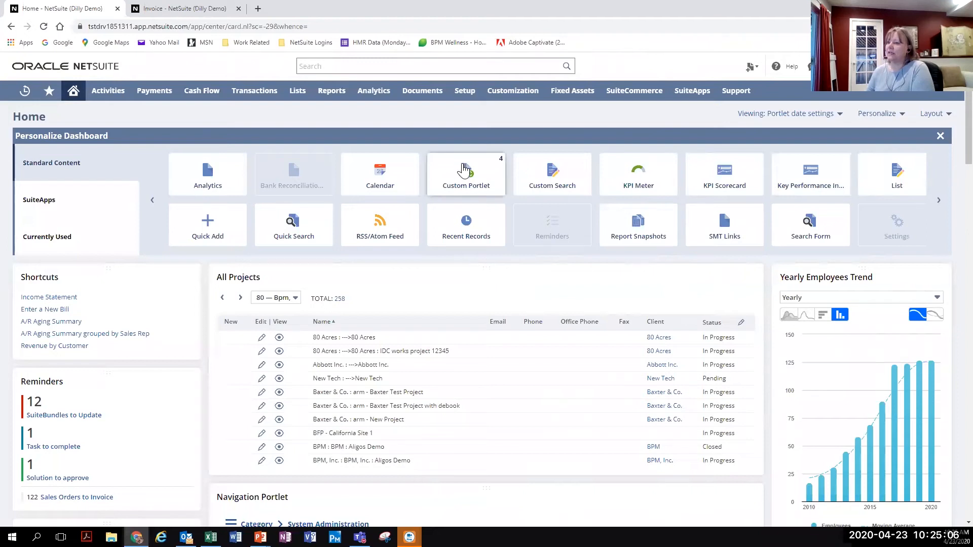
Step: Remove the All Projects portlet from the Home dashboard
mouse_move(467, 174)
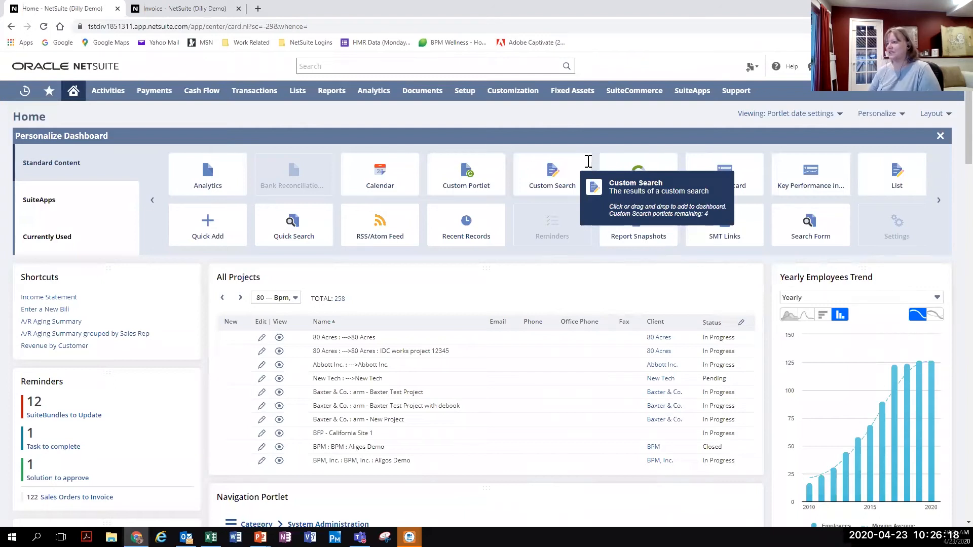
left_click(751, 278)
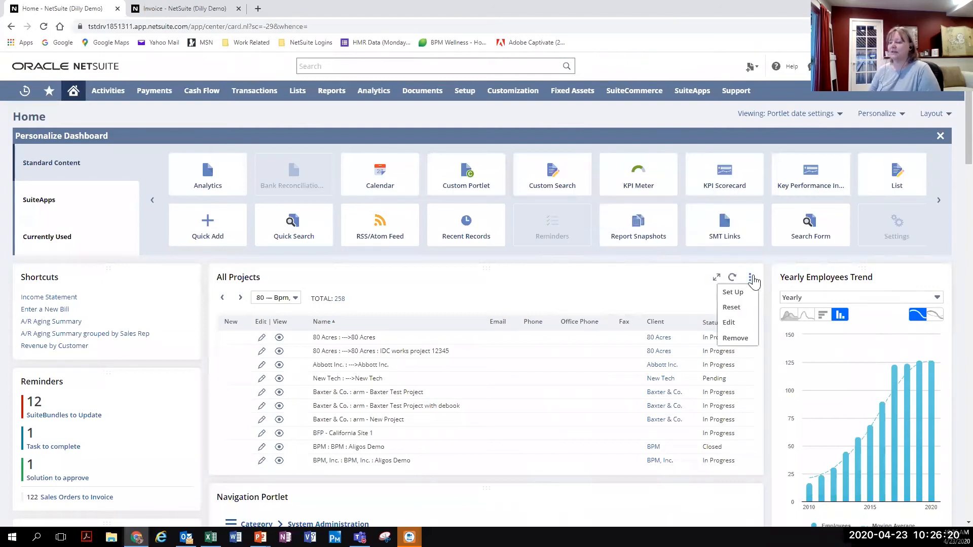
left_click(738, 345)
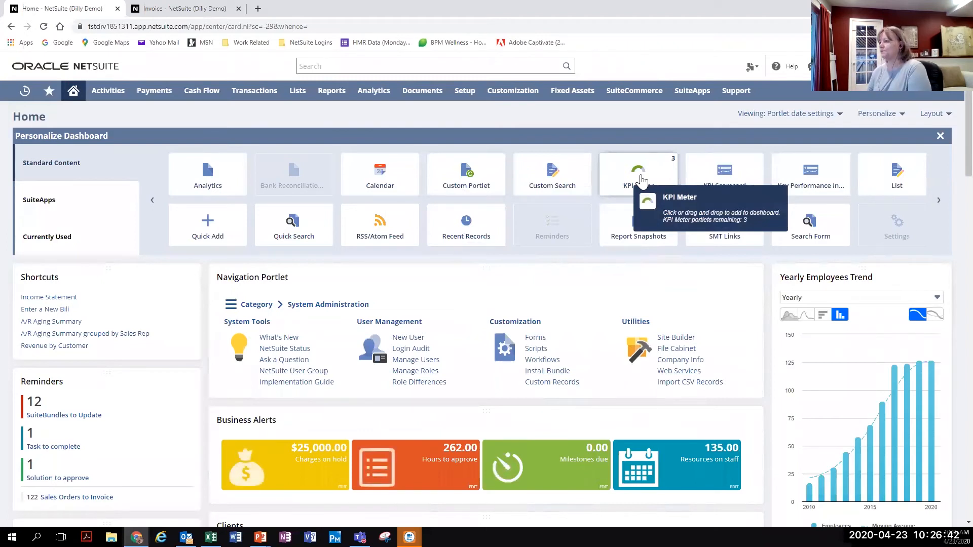
Step: Add the Key Performance Indicators portlet to the dashboard and delete all four default case indicators from its setup
left_click(801, 188)
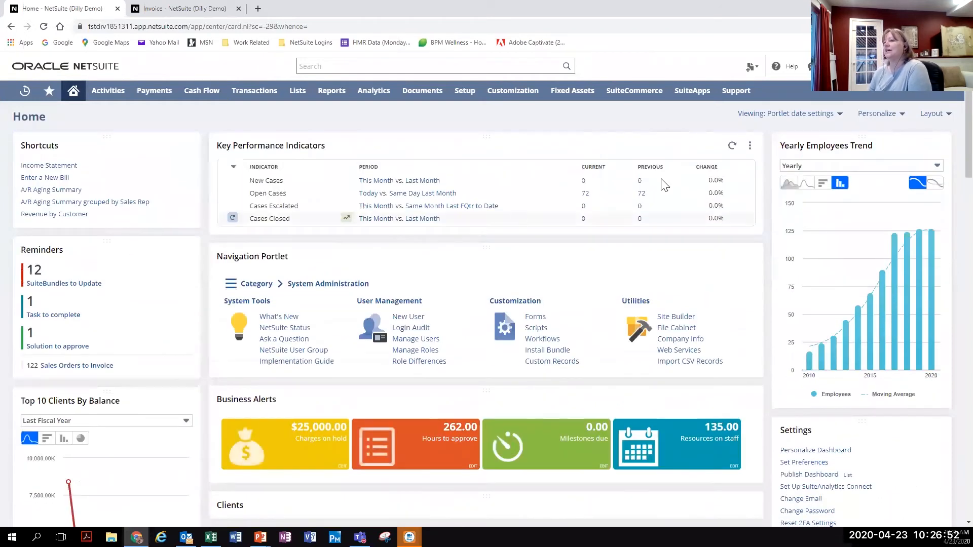
left_click(749, 147)
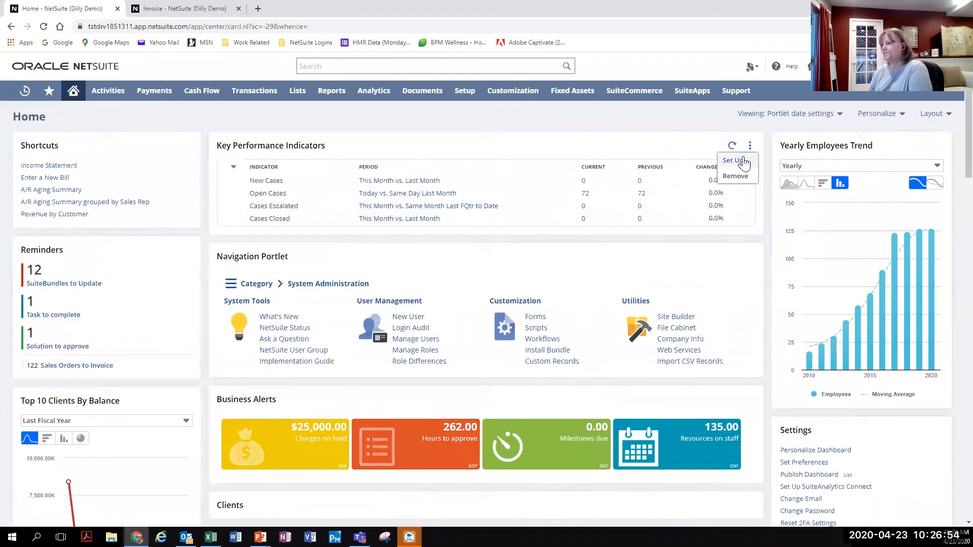
left_click(734, 160)
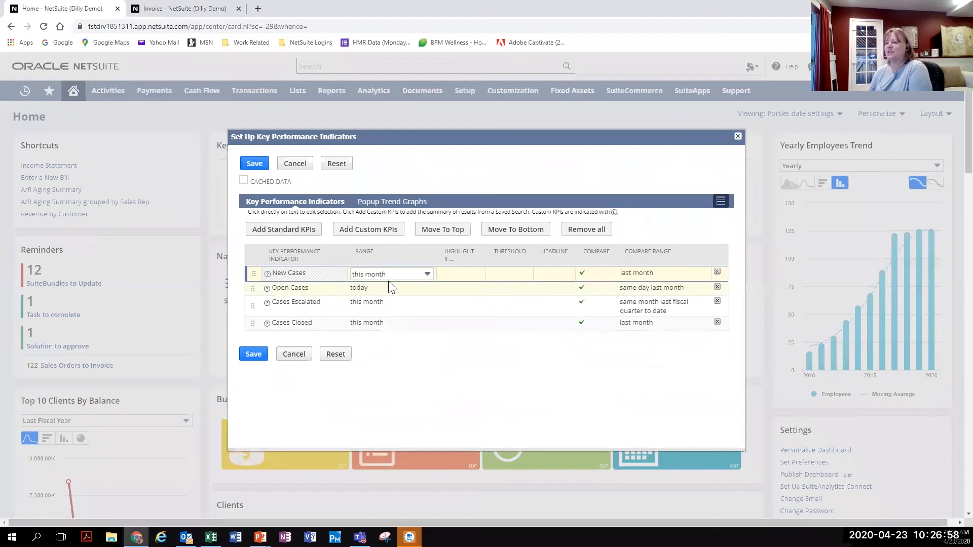
left_click(717, 273)
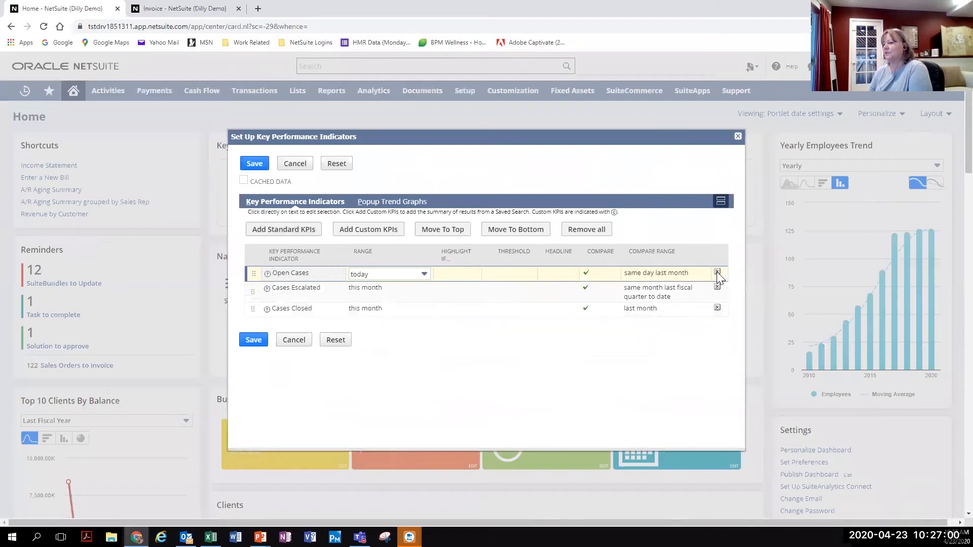
left_click(717, 272)
left_click(717, 272)
left_click(717, 272)
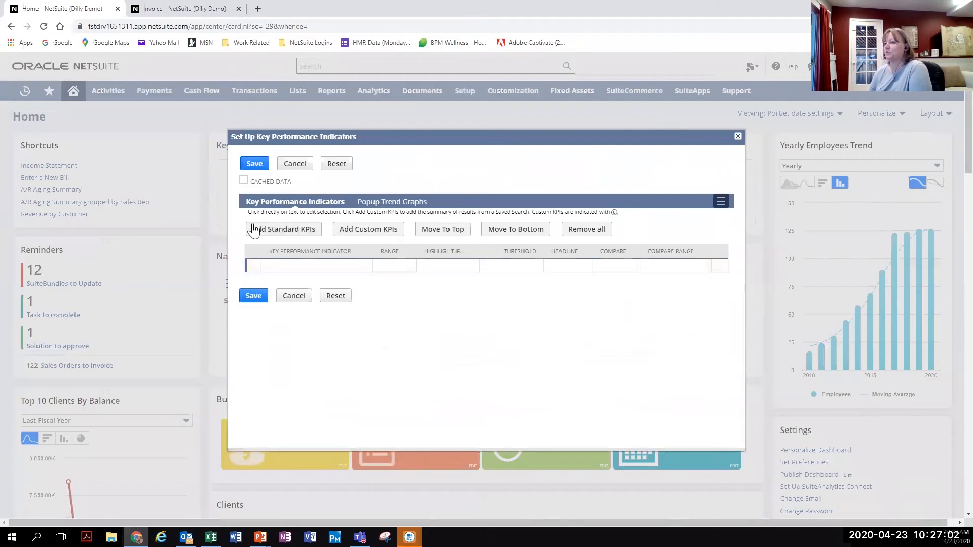
Step: Add the standard KPIs Bank Balance, Expenses, Income and Net Cash Flow to the Key Performance Indicators setup
left_click(269, 231)
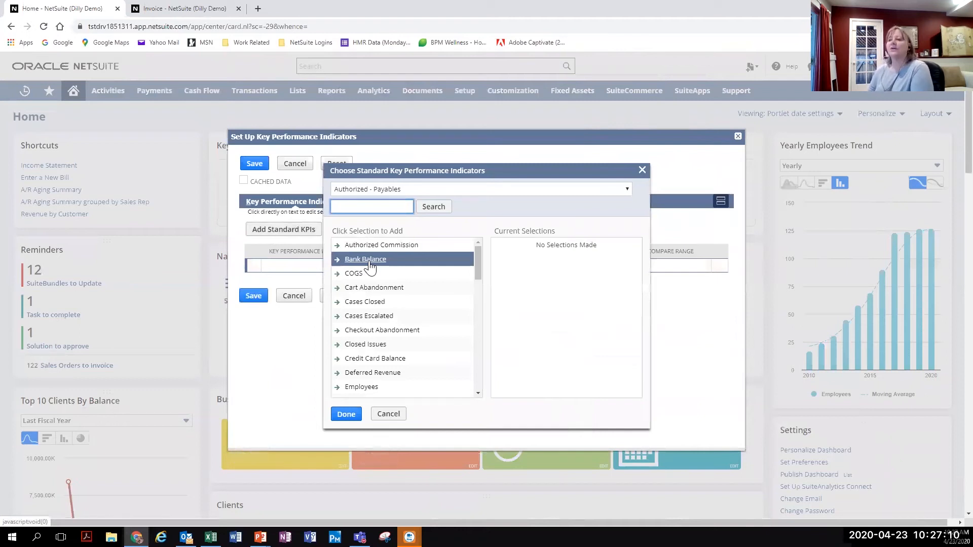
left_click(369, 263)
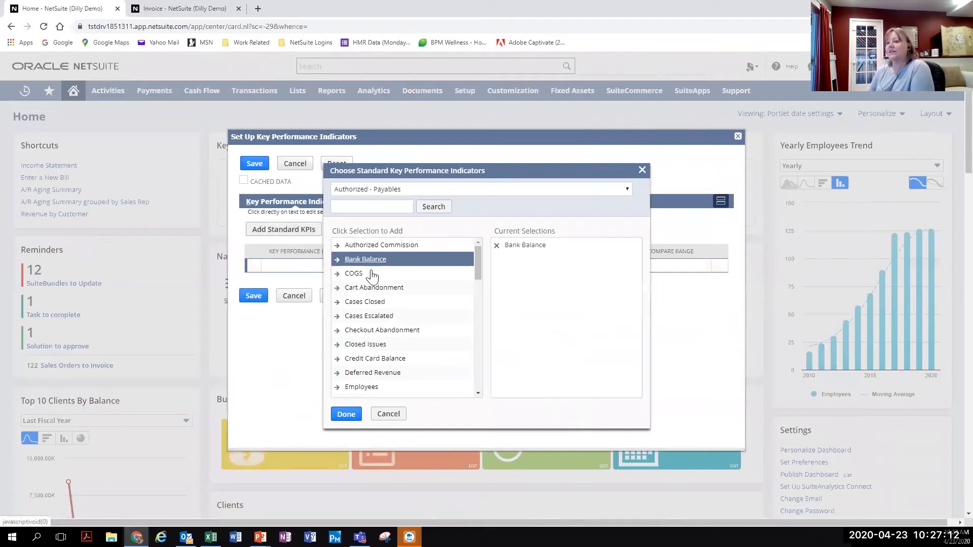
scroll(374, 337, "down", 1)
scroll(375, 338, "down", 2)
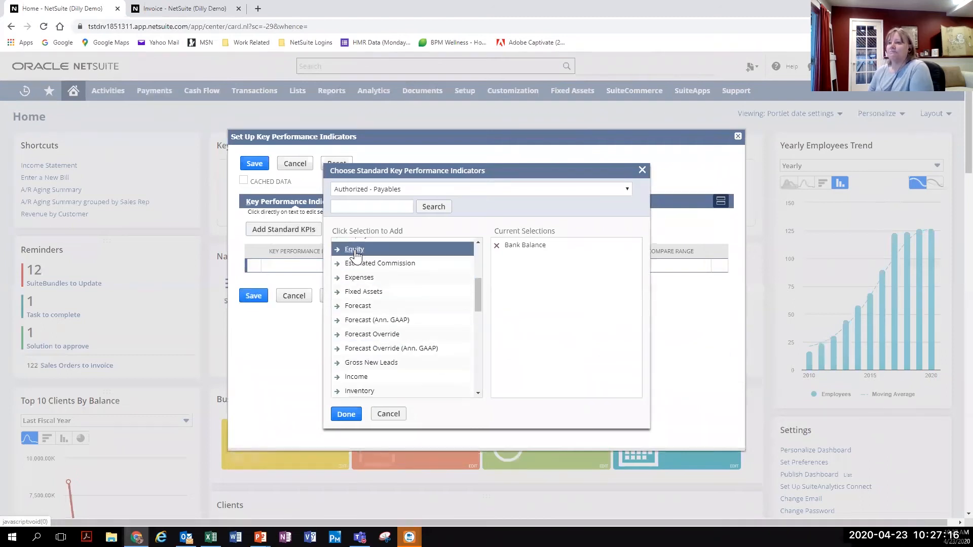
left_click(359, 284)
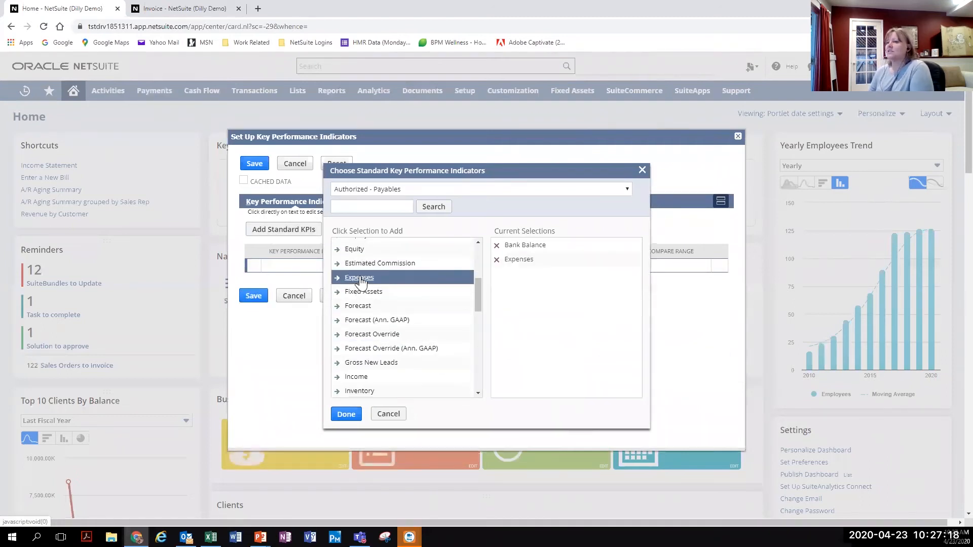
scroll(362, 324, "down", 2)
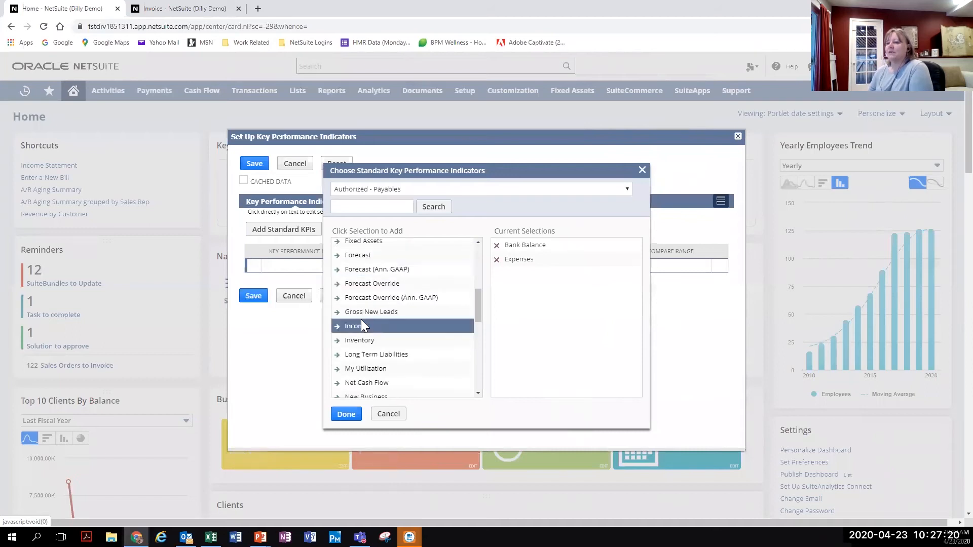
left_click(360, 327)
left_click(366, 383)
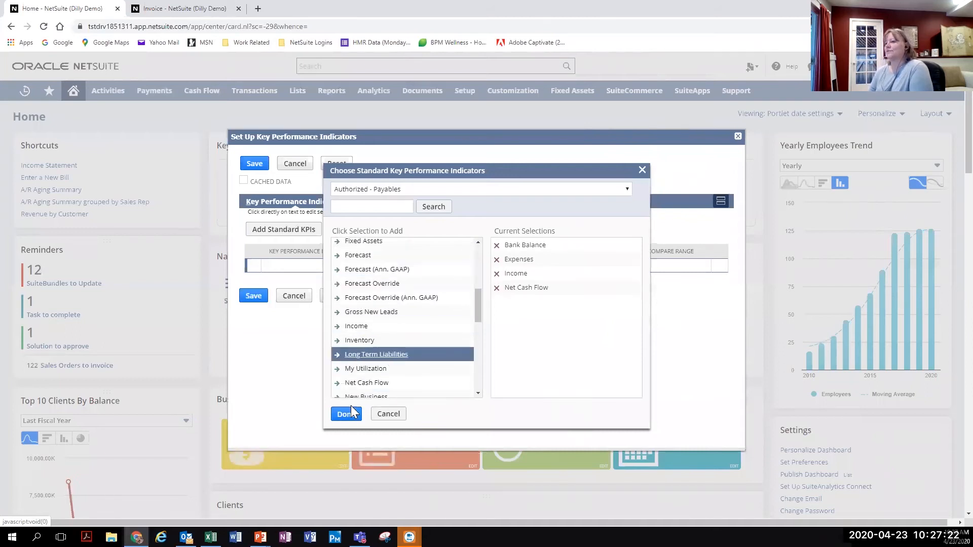
left_click(344, 415)
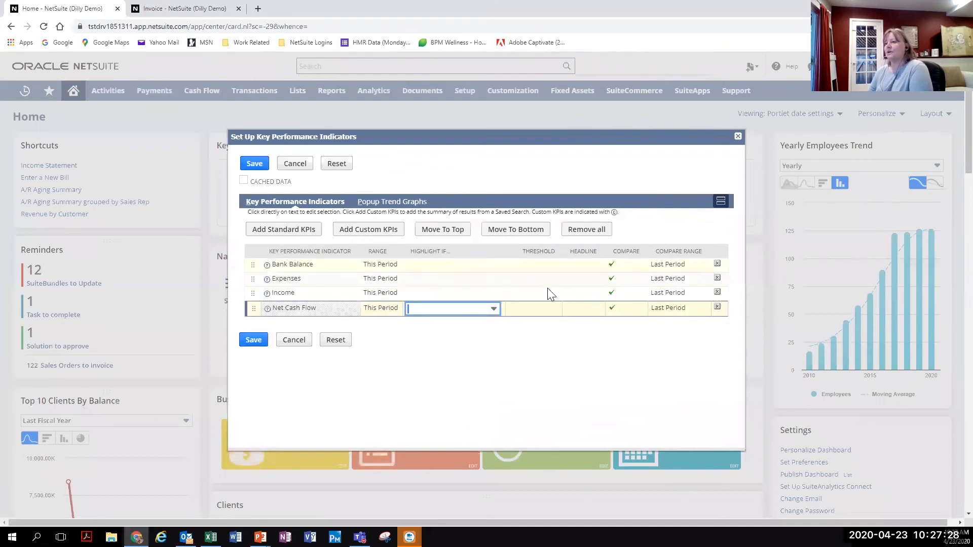
Step: Set the range of the Bank Balance indicator to This Fiscal Year
left_click(386, 264)
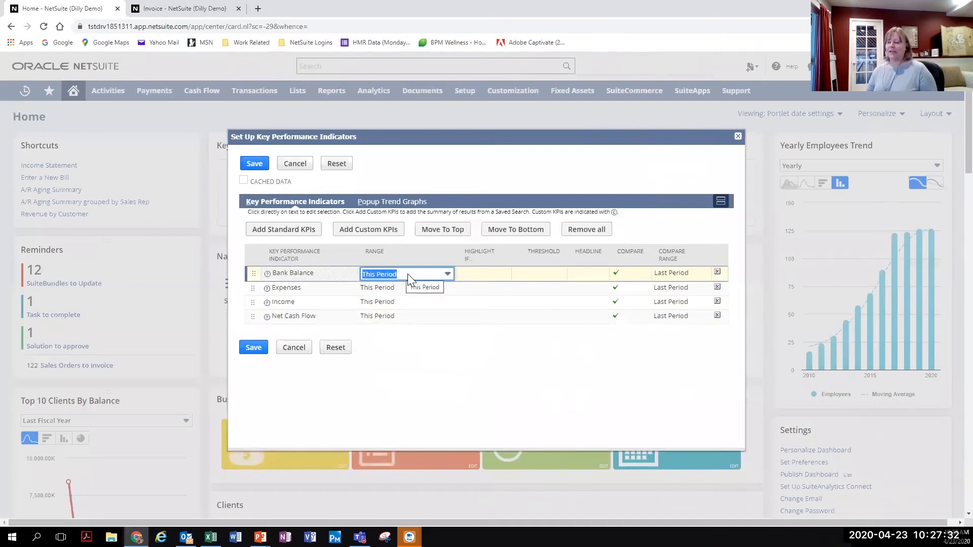
left_click(411, 277)
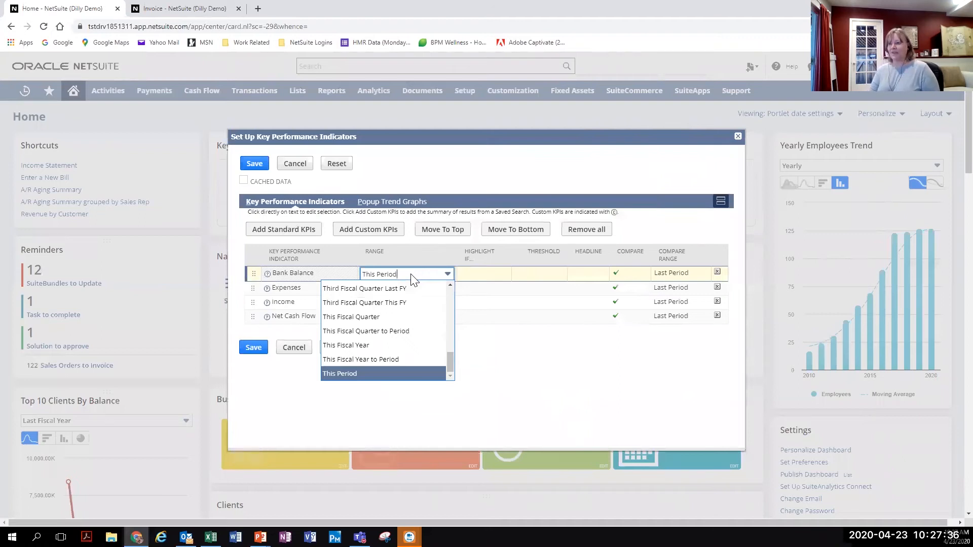
type("this")
key("Down")
key("Down")
key("Down")
key("Up")
key("Return")
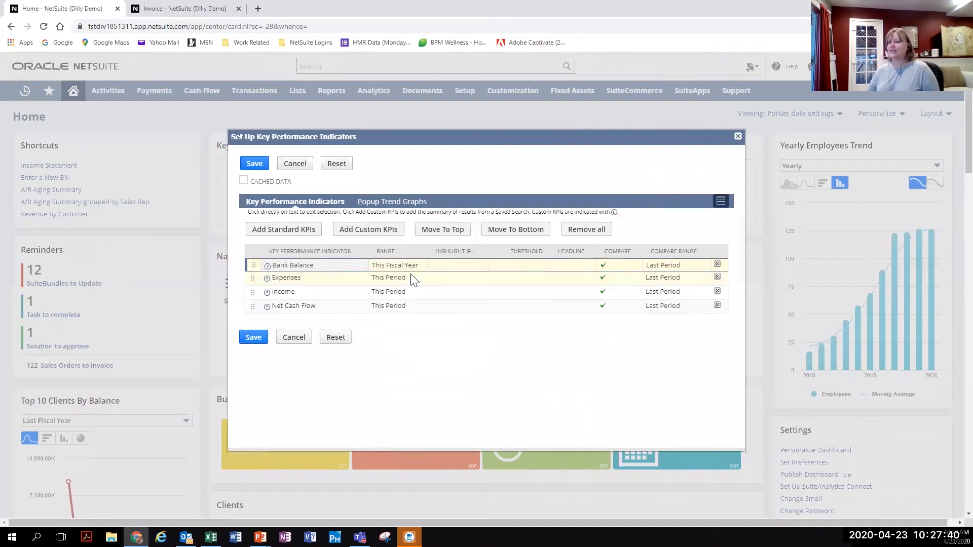
Step: Set the compare range of the Bank Balance indicator to Last Fiscal Year
left_click(650, 269)
left_click(651, 268)
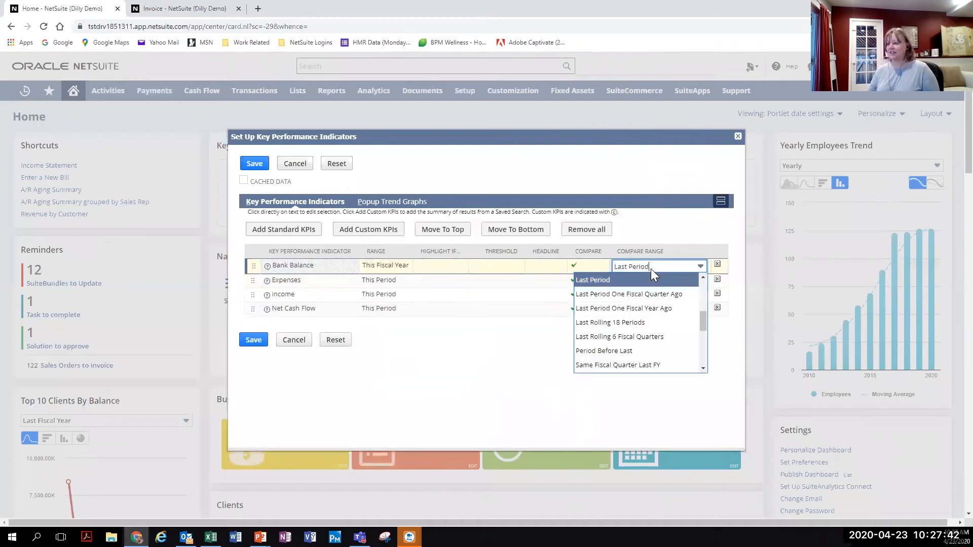
key("Down")
key("Down")
key("Down")
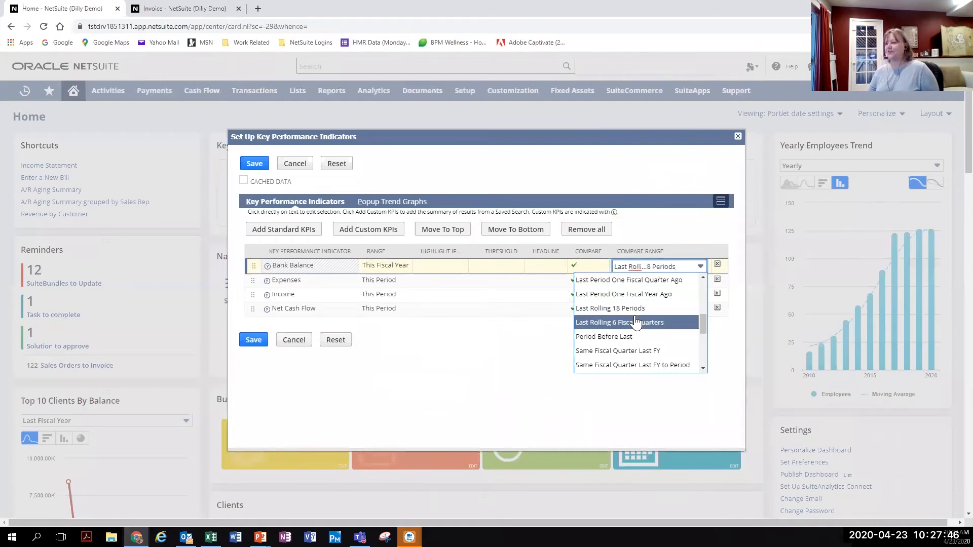
scroll(633, 320, "up", 3)
left_click(607, 285)
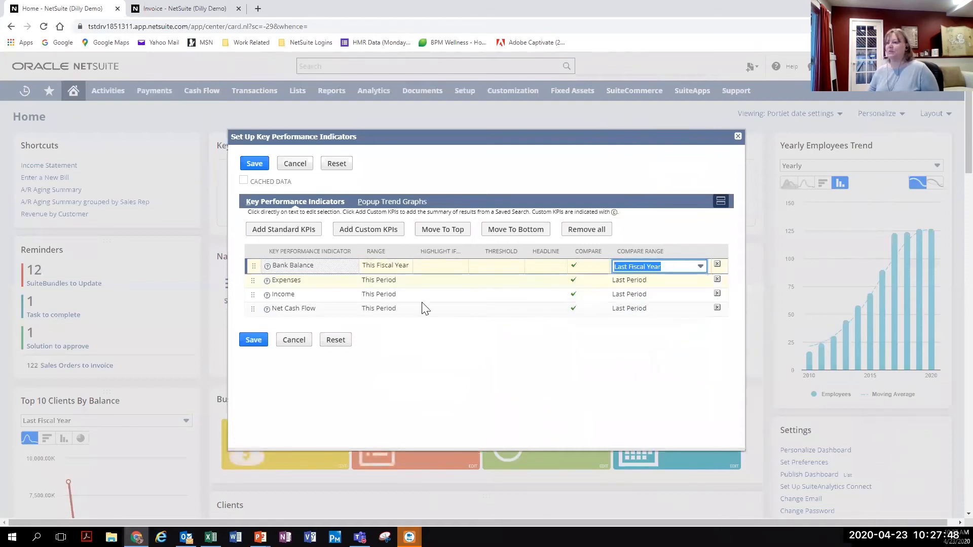
Step: Set the Expenses indicator's range to This Fiscal Year and compare range to Last Fiscal Year, and save the KPI setup
left_click(395, 280)
left_click(396, 287)
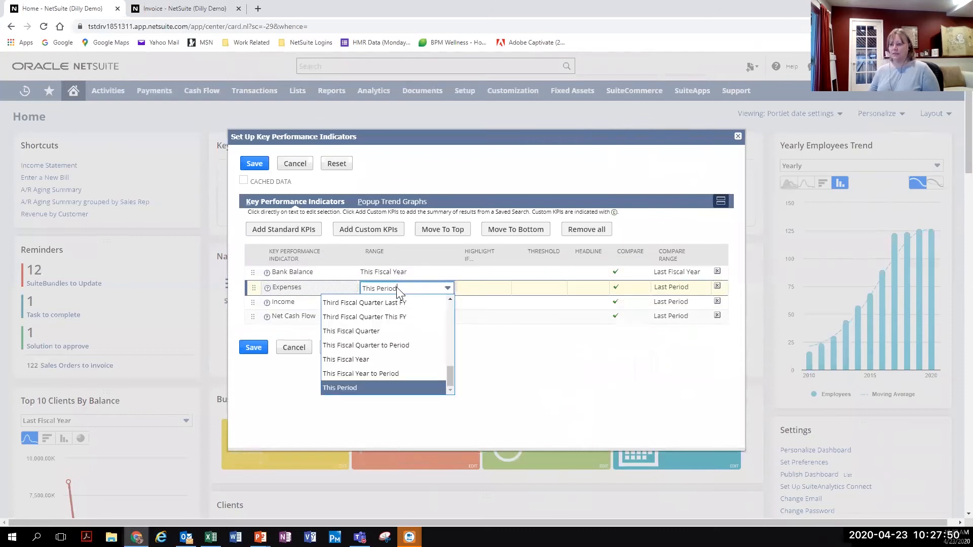
left_click(370, 359)
left_click(677, 291)
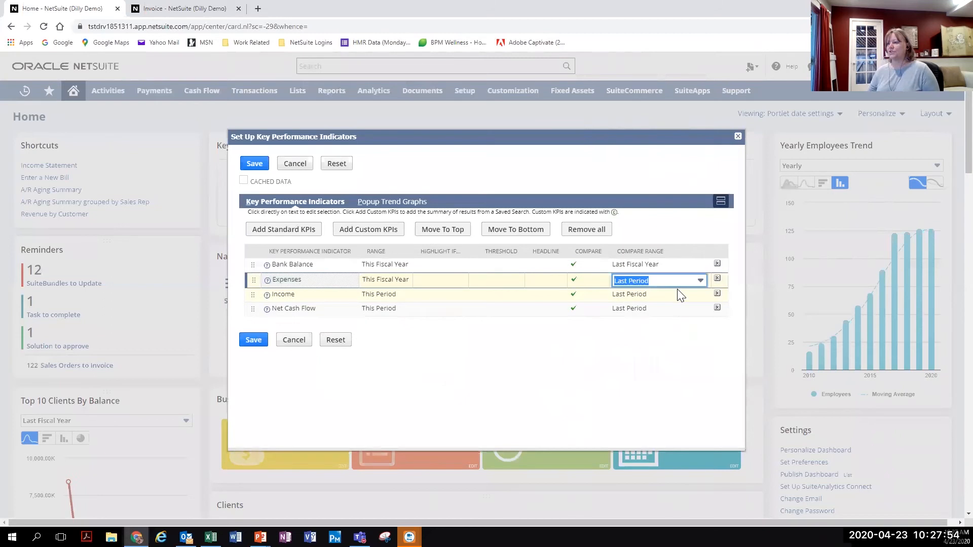
left_click(676, 284)
key("Down")
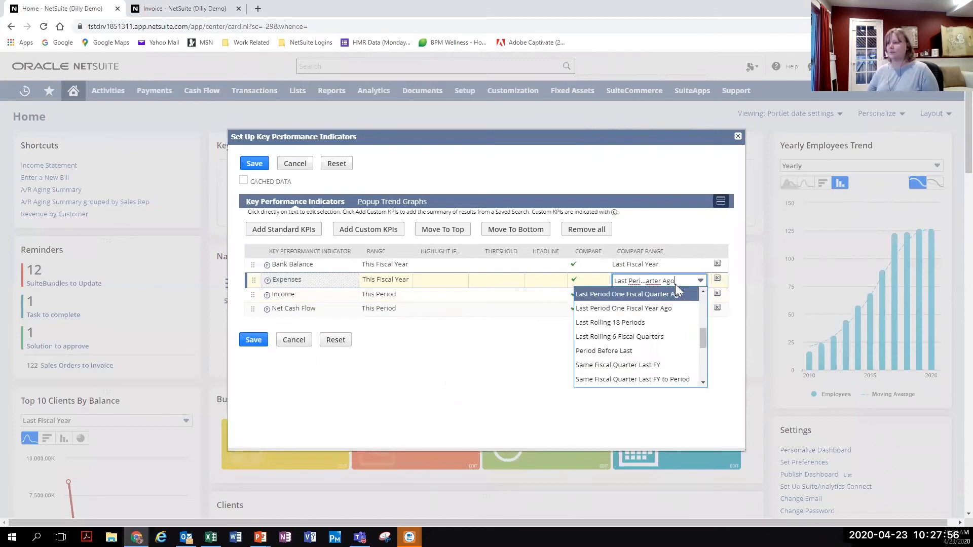
scroll(624, 349, "up", 3)
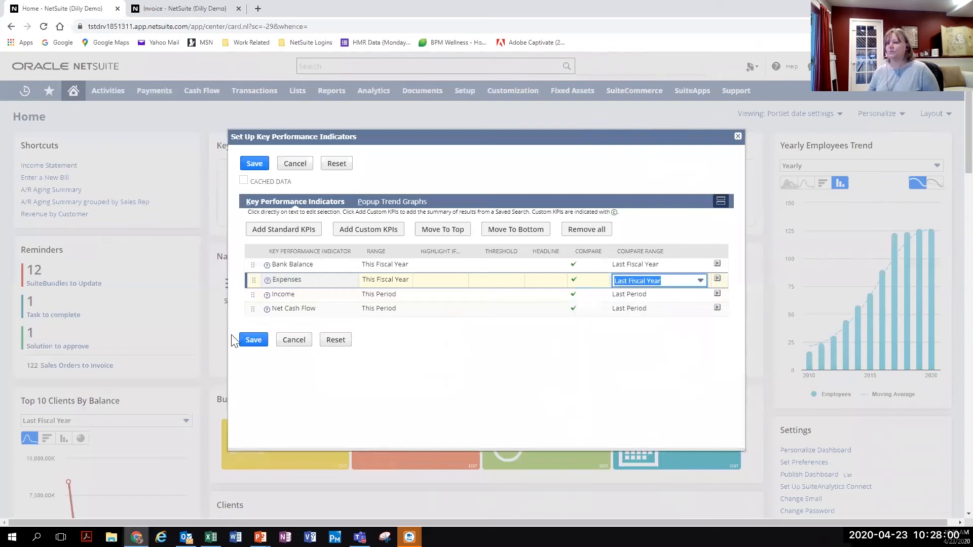
left_click(254, 340)
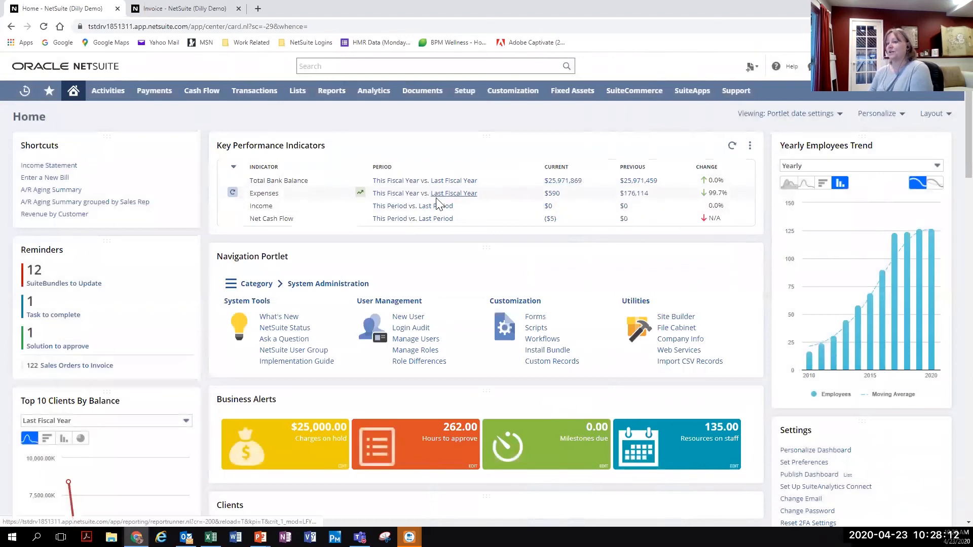
Step: View the trend graph of the Expenses indicator and close it again
left_click(360, 193)
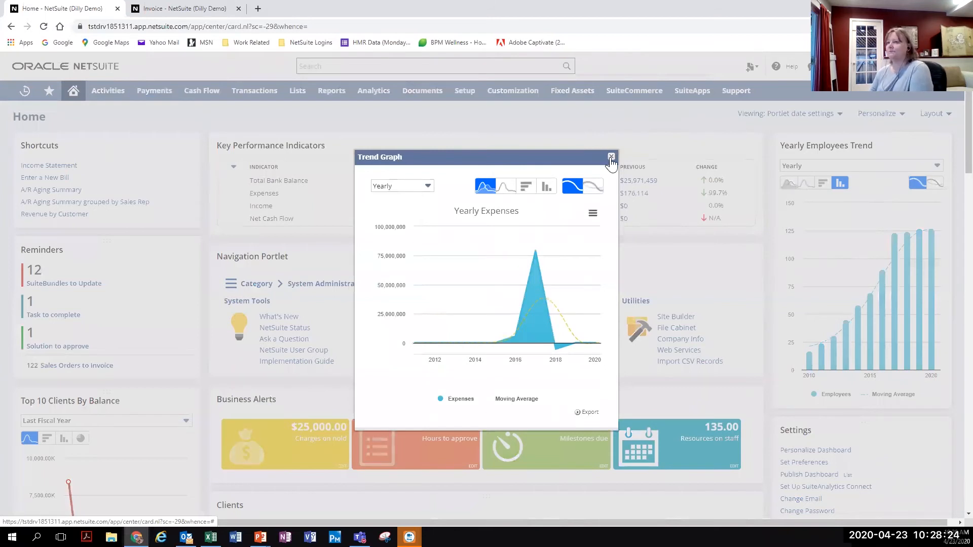
left_click(611, 158)
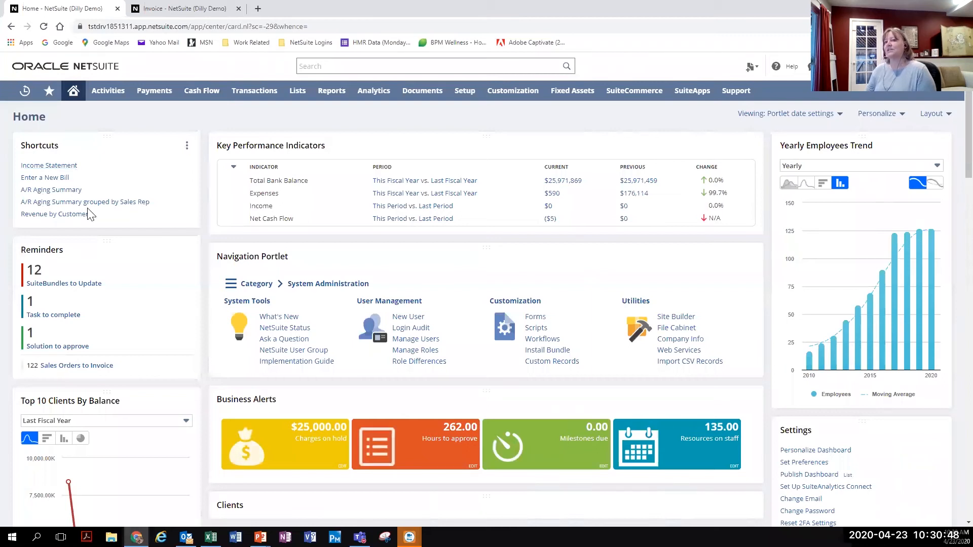
Step: Open the Income Statement and Enter a New Bill shortcuts in turn, returning to the Home dashboard after each
left_click(62, 167)
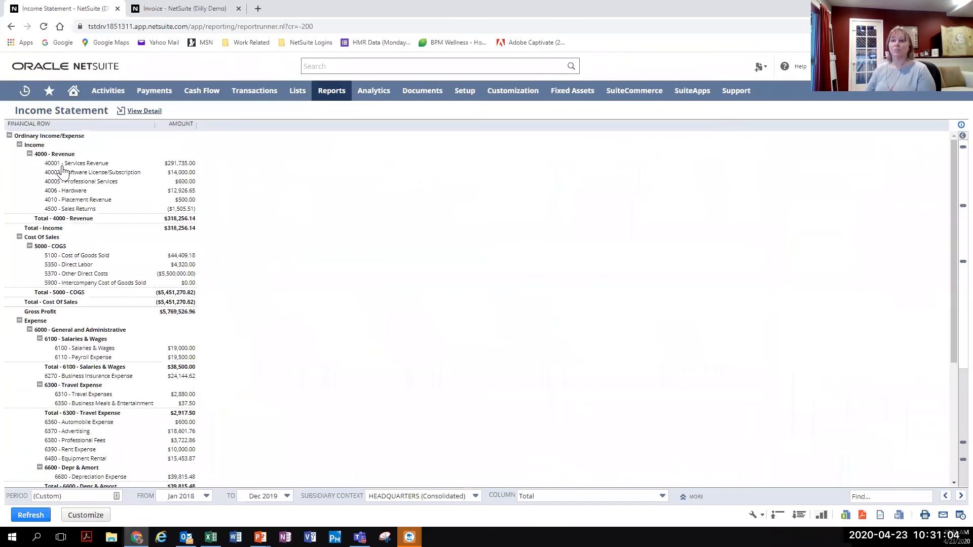
left_click(73, 92)
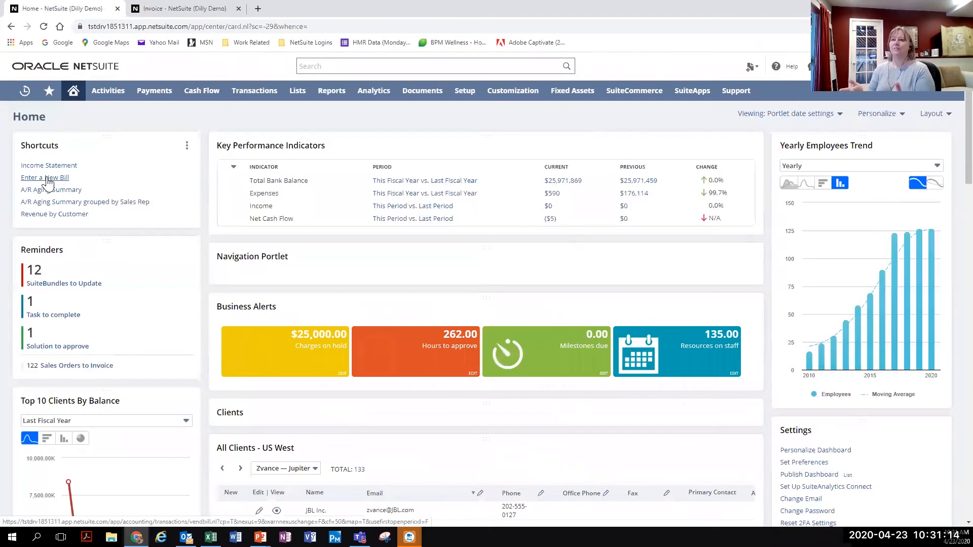
left_click(48, 180)
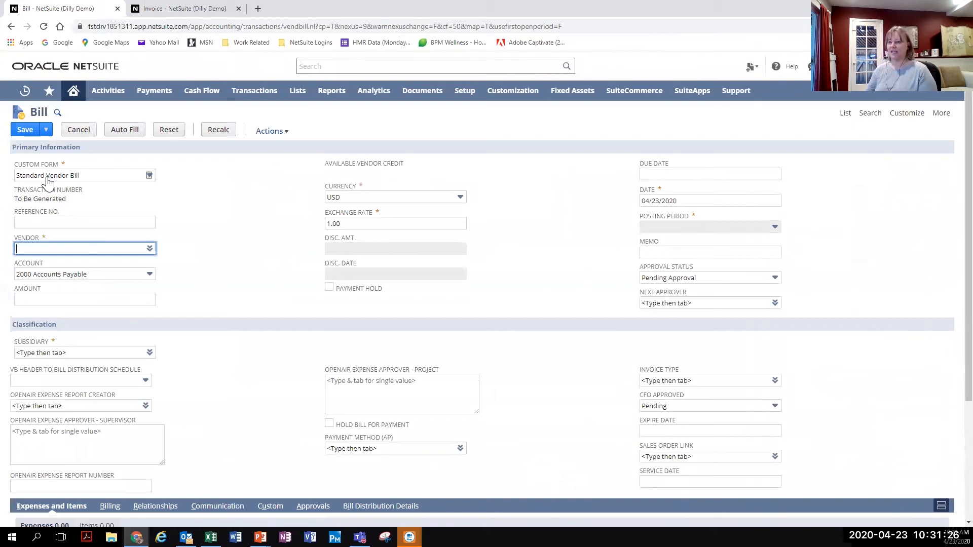
left_click(73, 91)
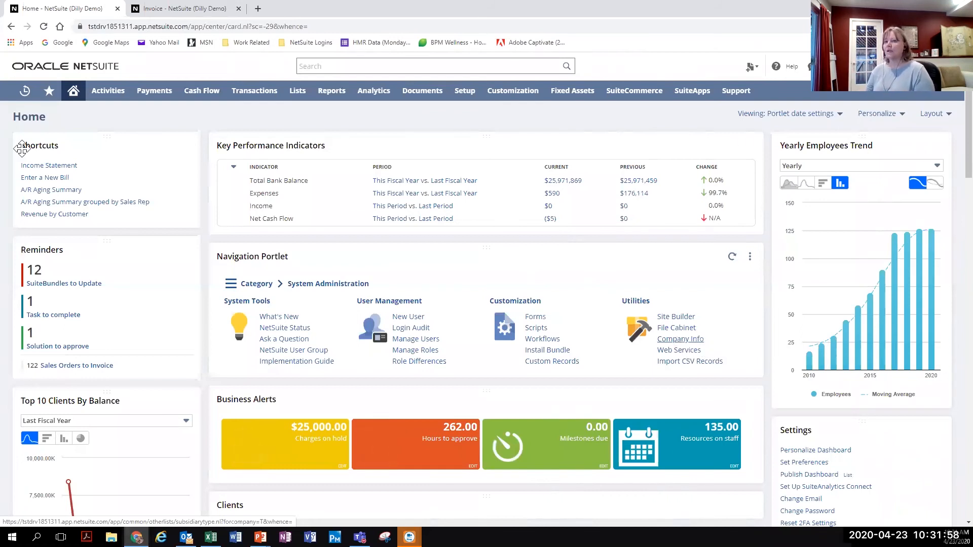
mouse_move(51, 92)
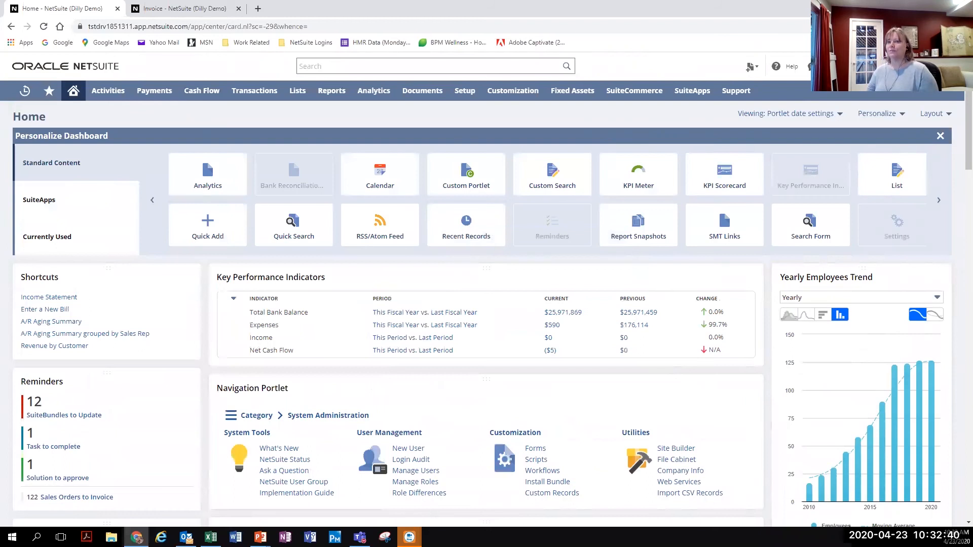
Step: Close the dashboard personalization options and open the Cash Flow dashboard
left_click(488, 234)
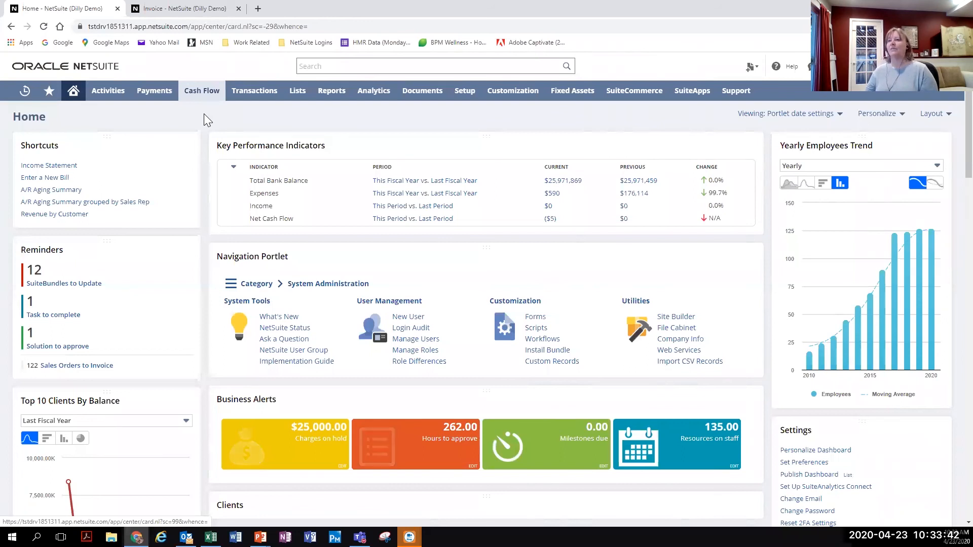
left_click(204, 115)
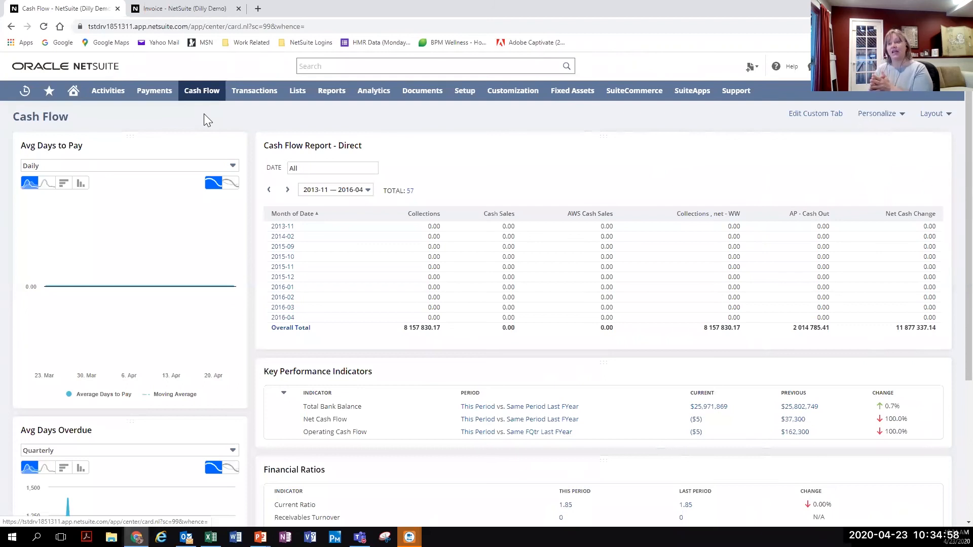
left_click(553, 146)
left_click(553, 146)
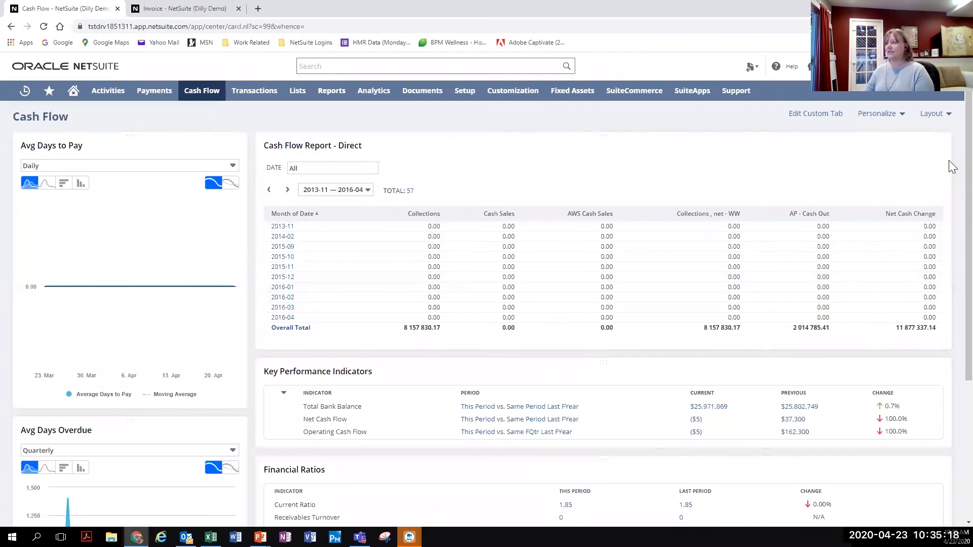
Step: Check the custom search setup of the Cash Flow Report - Direct portlet and leave it without saving
left_click(938, 146)
left_click(921, 161)
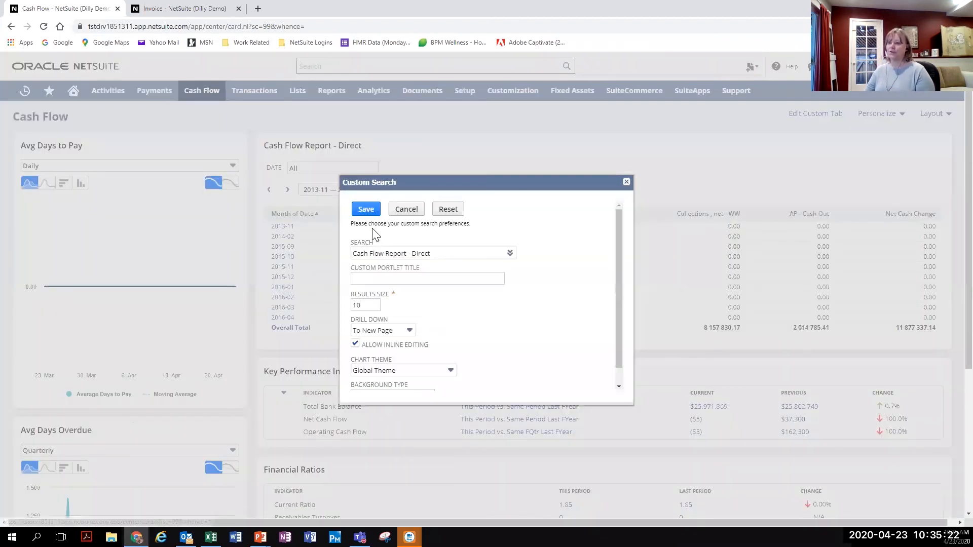
left_click(407, 209)
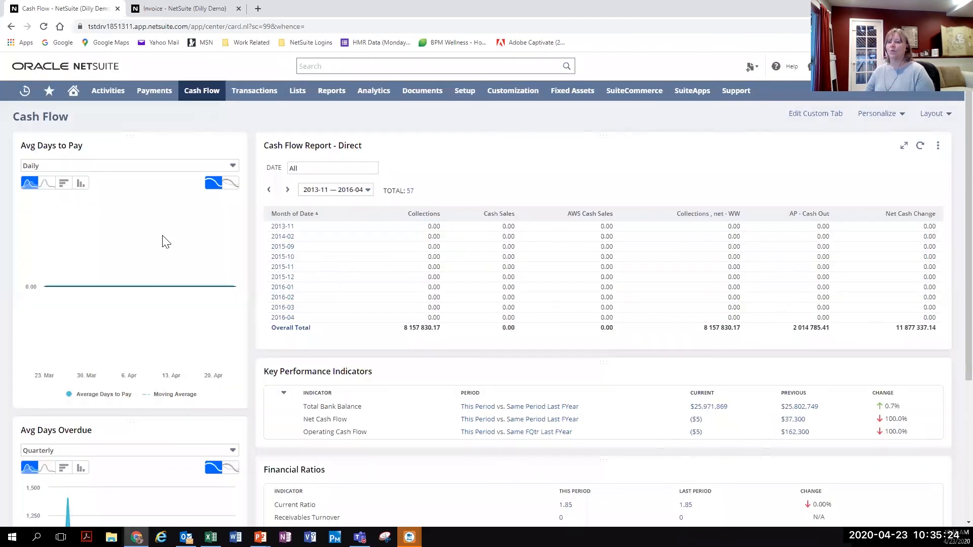
Step: Set the Avg Days to Pay trend to Quarterly and review the Avg Days Overdue, Key Performance Indicators and Financial Ratios portlets
left_click(52, 165)
left_click(42, 222)
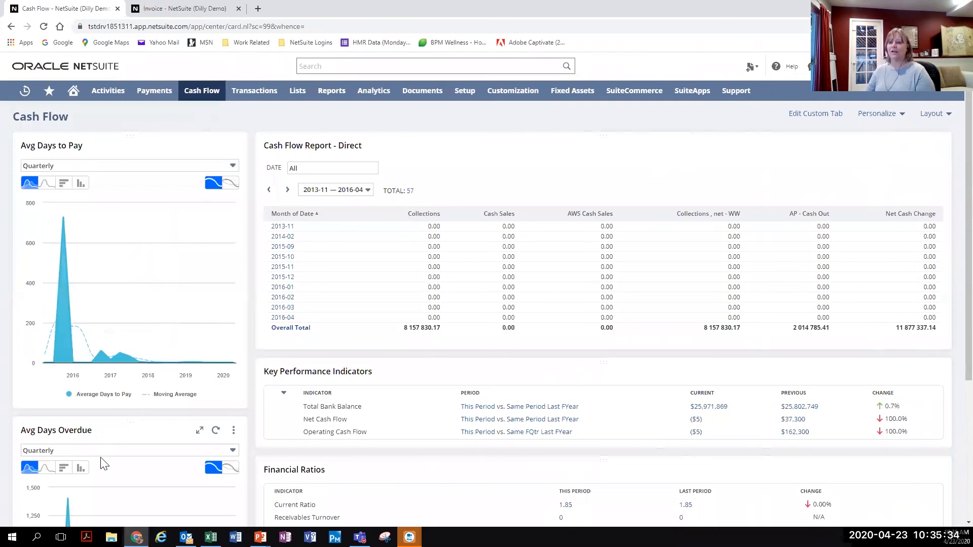
scroll(96, 431, "down", 1)
scroll(86, 399, "down", 2)
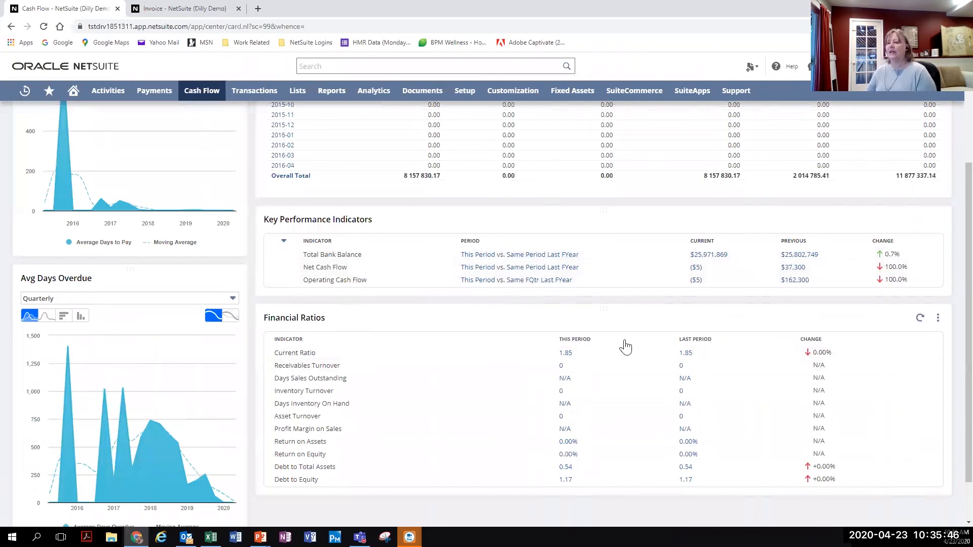
scroll(593, 321, "up", 3)
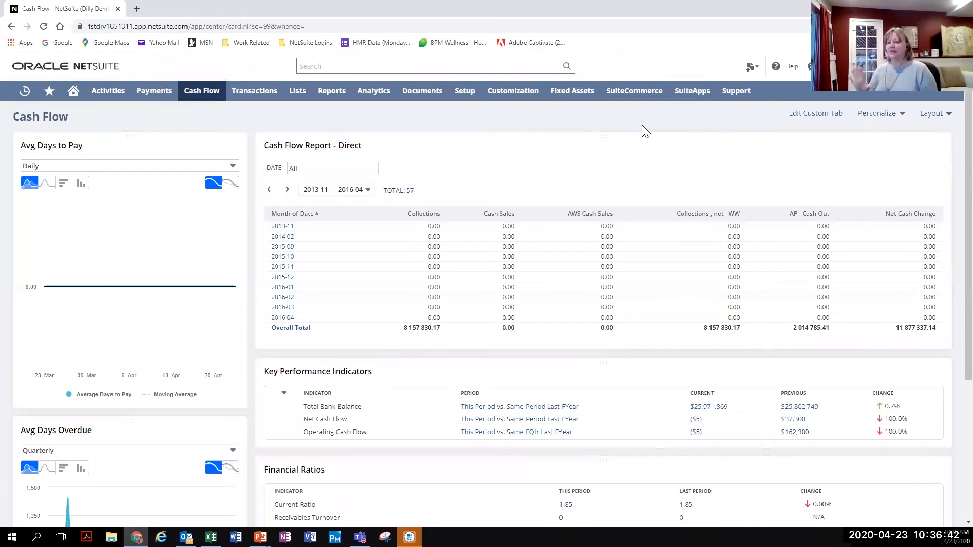
key("alt+Tab")
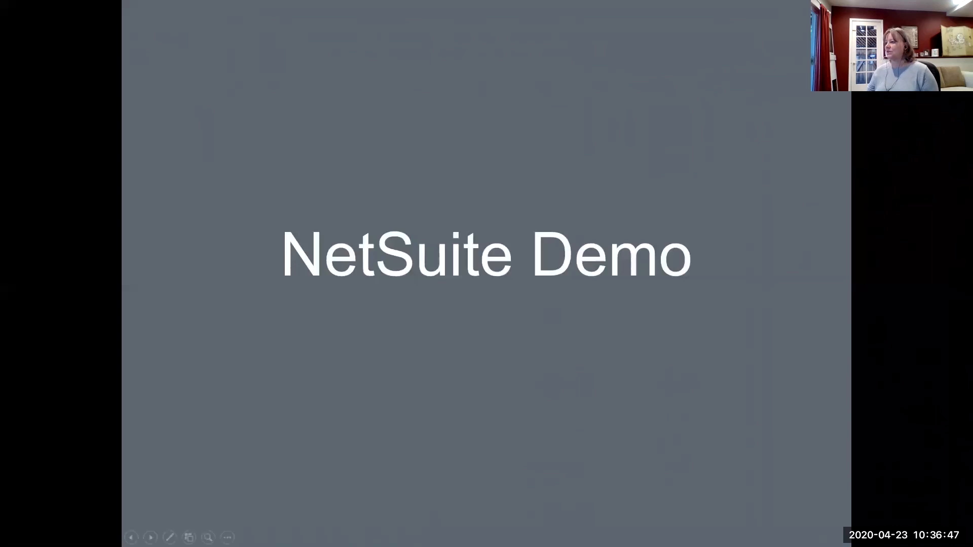
left_click(950, 314)
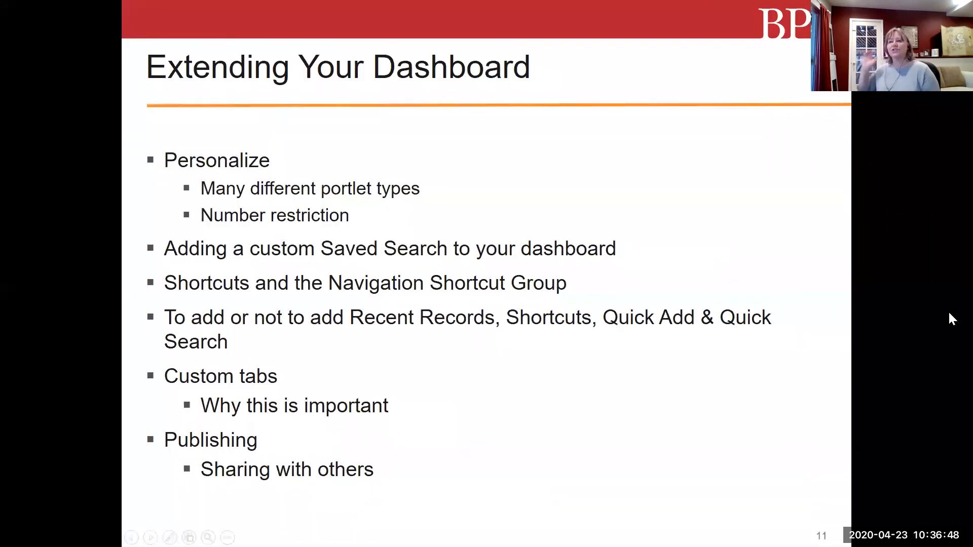